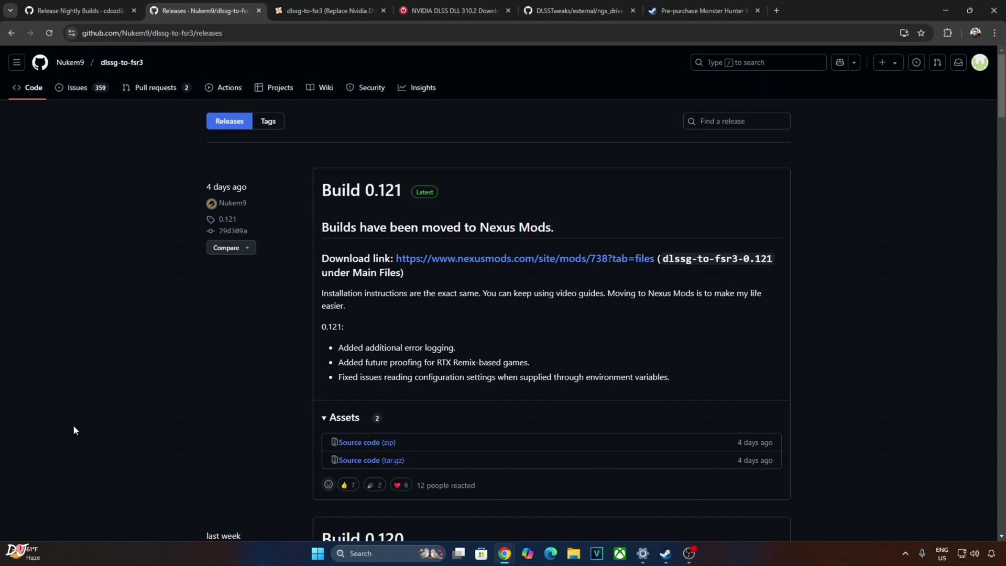
Open the Nexus Mods files page for dlssg-to-fsr3 and start the manual download of dlssg-to-fsr3-0.121 (Universal).
left_click(473, 259)
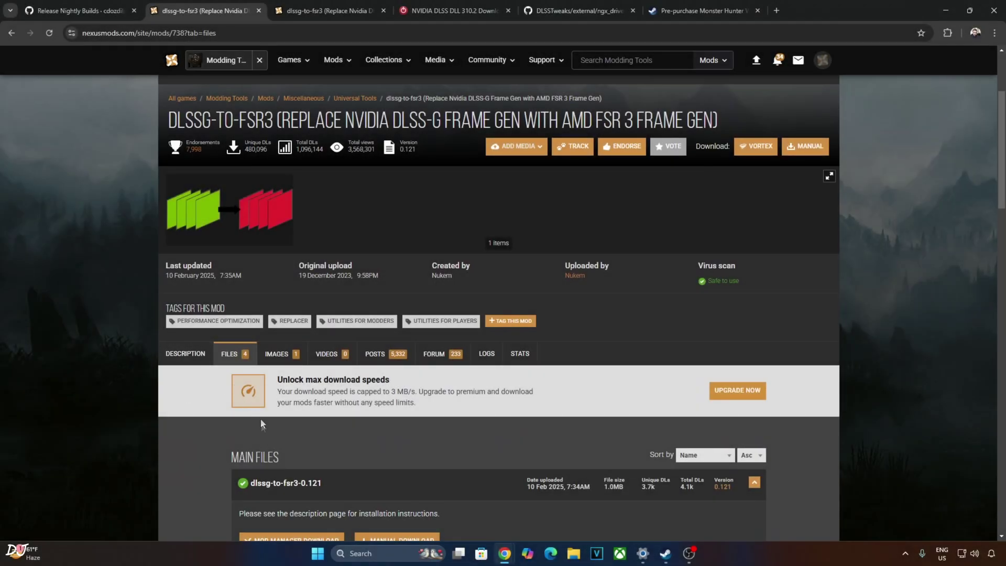
scroll(260, 418, "down", 1)
scroll(242, 314, "down", 1)
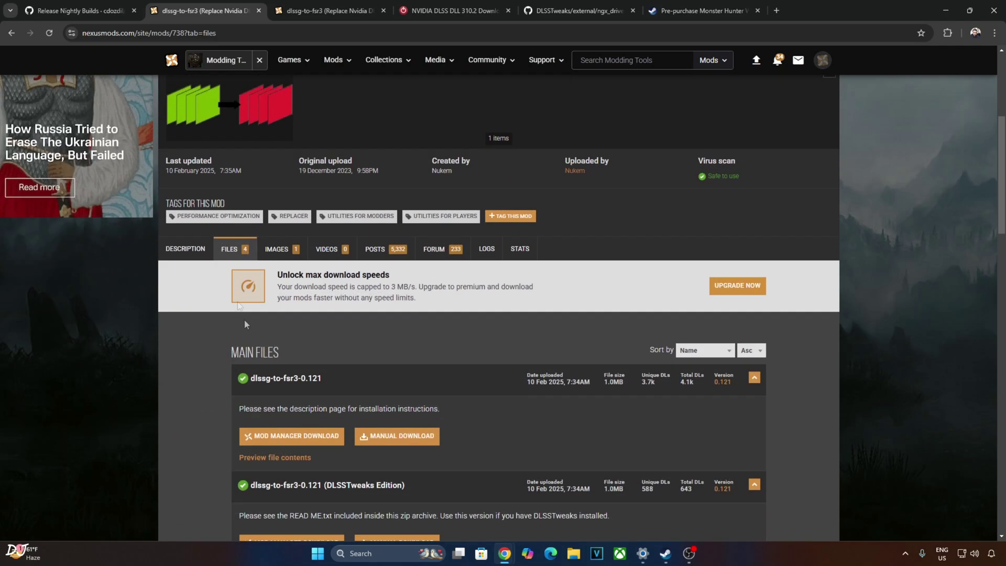
scroll(234, 286, "down", 6)
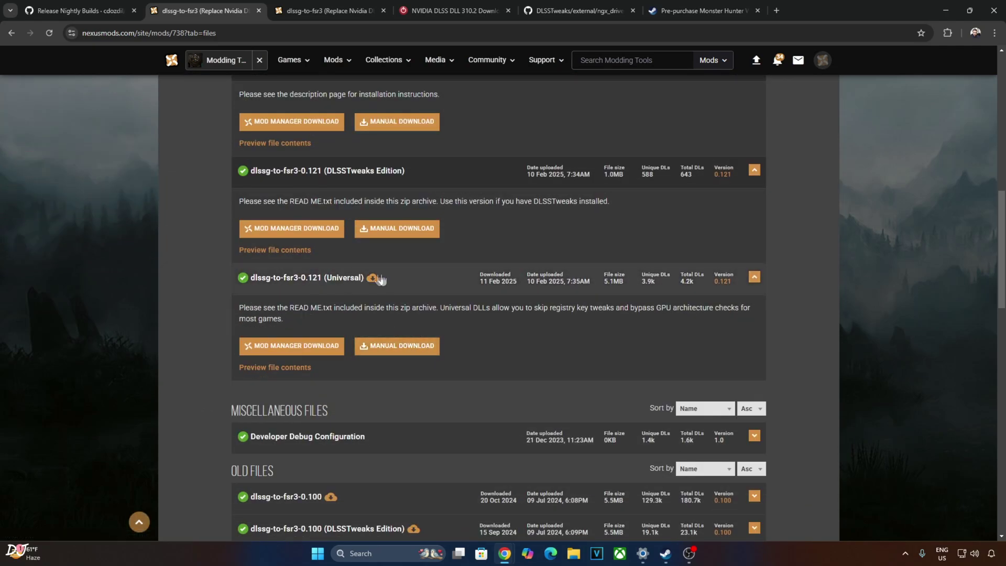
left_click(389, 350)
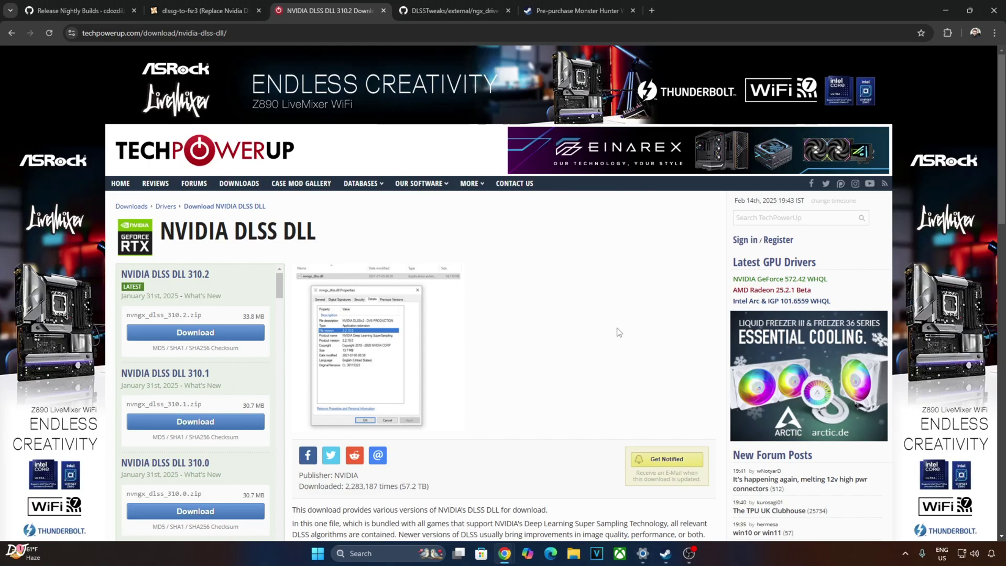
Download nvngx_dlss_310.2.zip from the NVIDIA DLSS DLL page and close the OptiScaler nightly builds page.
left_click(175, 333)
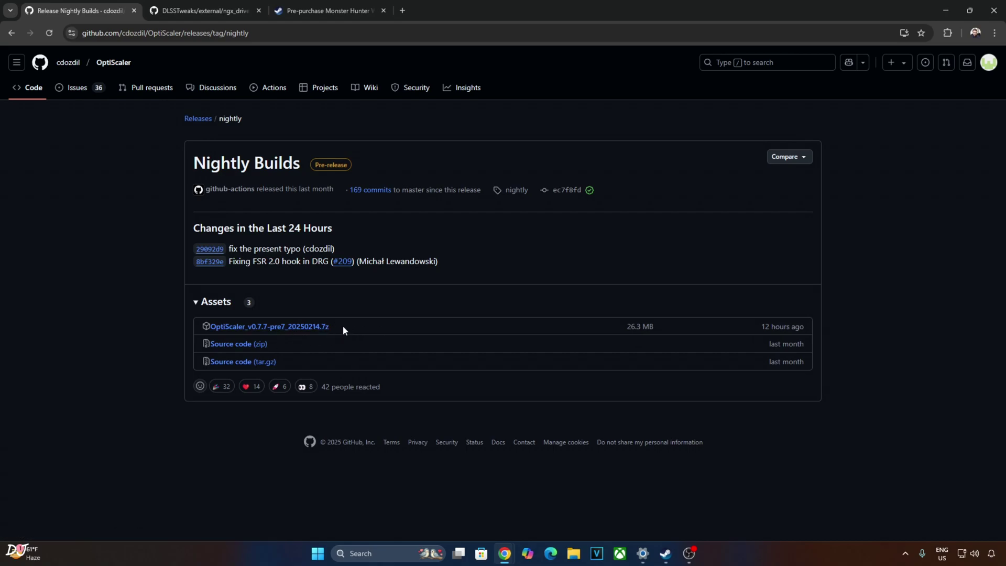
key("ctrl+w")
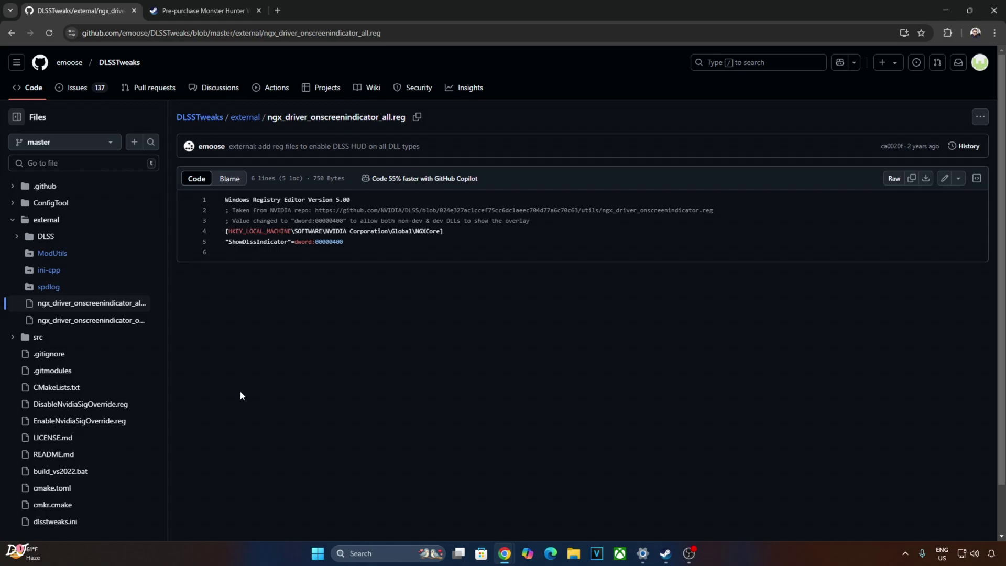
Copy the full registry text of ngx_driver_onscreenindicator_all.reg from the DLSSTweaks repository, including the ShowDlssIndicator line.
left_click_drag(226, 200, 465, 242)
right_click(313, 229)
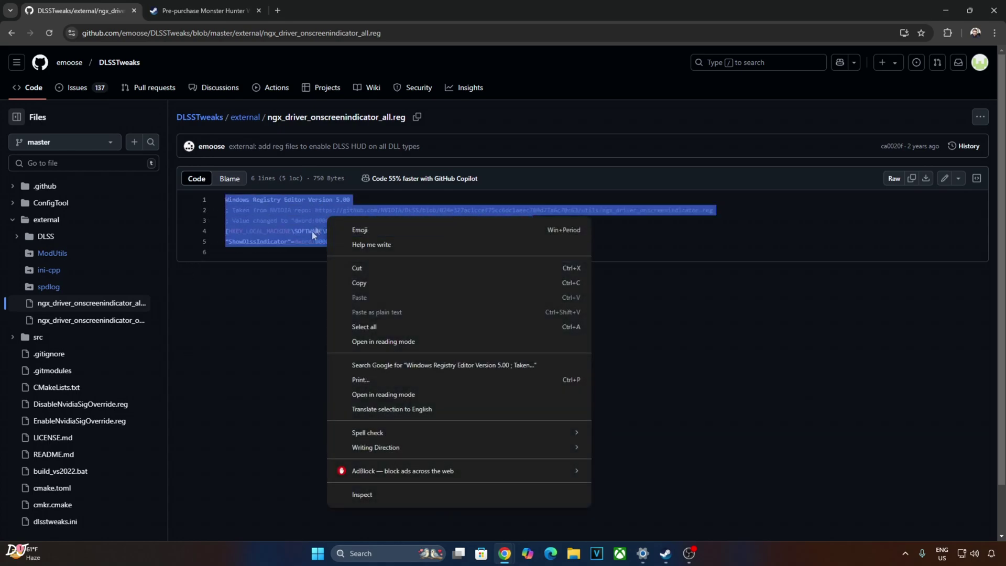
left_click(360, 283)
In File Explorer, create a text document in the overlay folder, name it overlay.reg and accept the extension change.
left_click(574, 554)
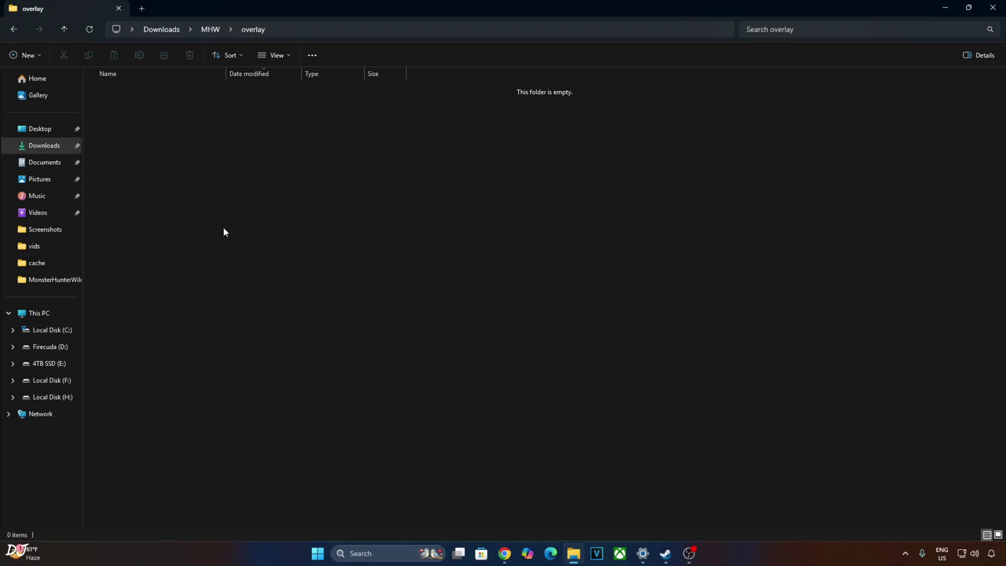
right_click(203, 178)
mouse_move(234, 245)
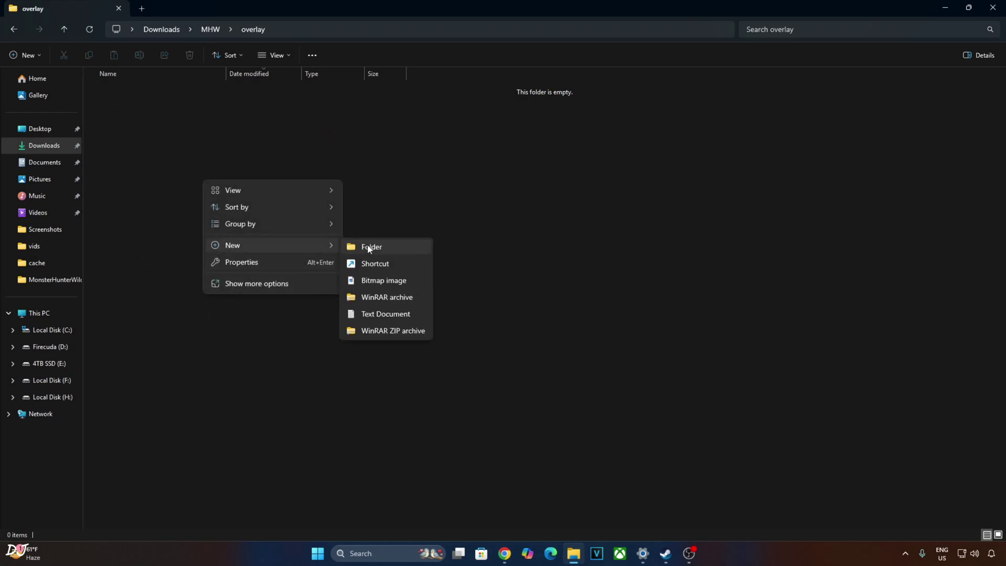
left_click(373, 313)
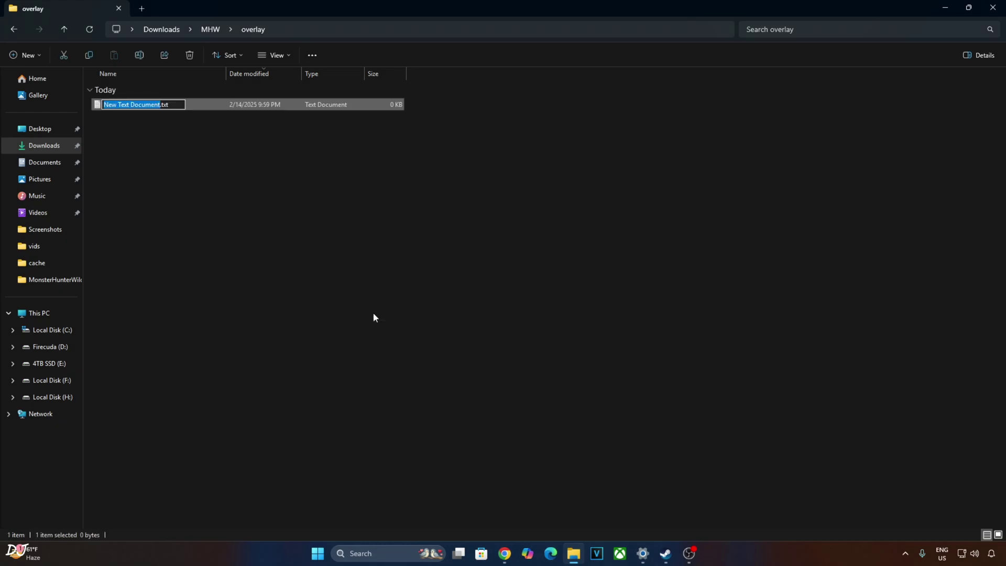
type("over")
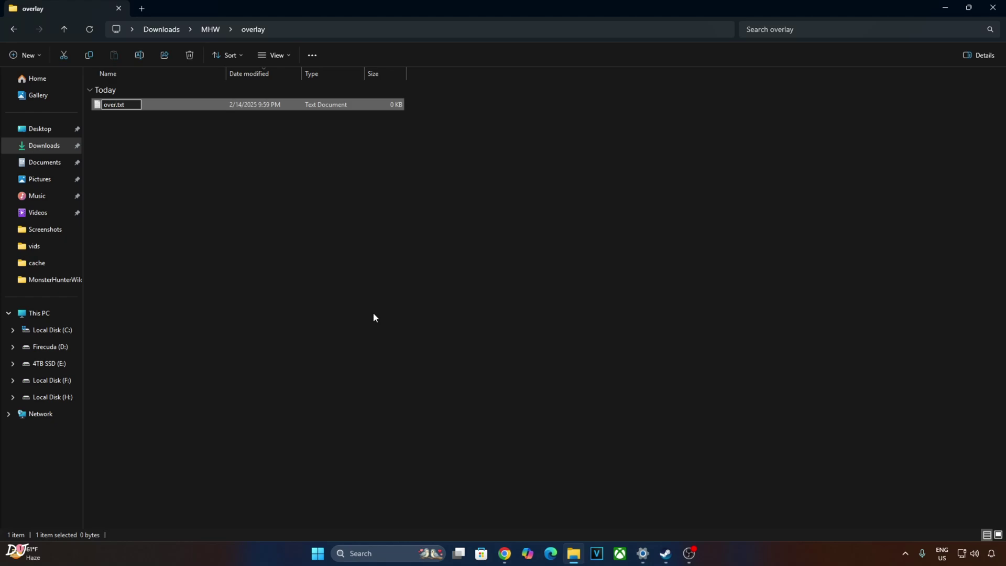
type("lay")
key("BackSpace")
type("y")
key("BackSpace")
key("BackSpace")
key("BackSpace")
type("reg")
key("Return")
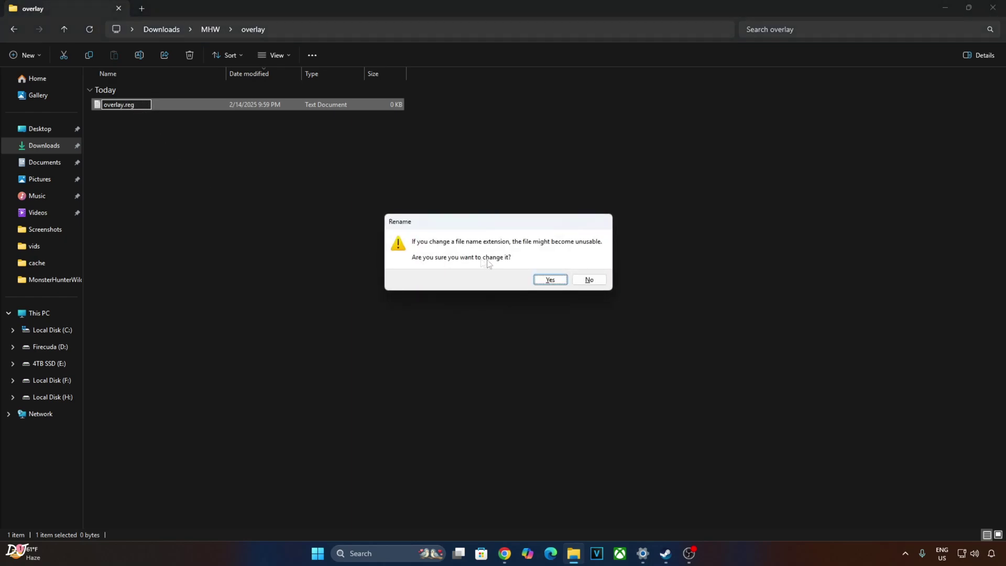
left_click(544, 278)
Open overlay.reg in Notepad and paste the copied DLSS indicator registry text into it.
left_click(107, 105)
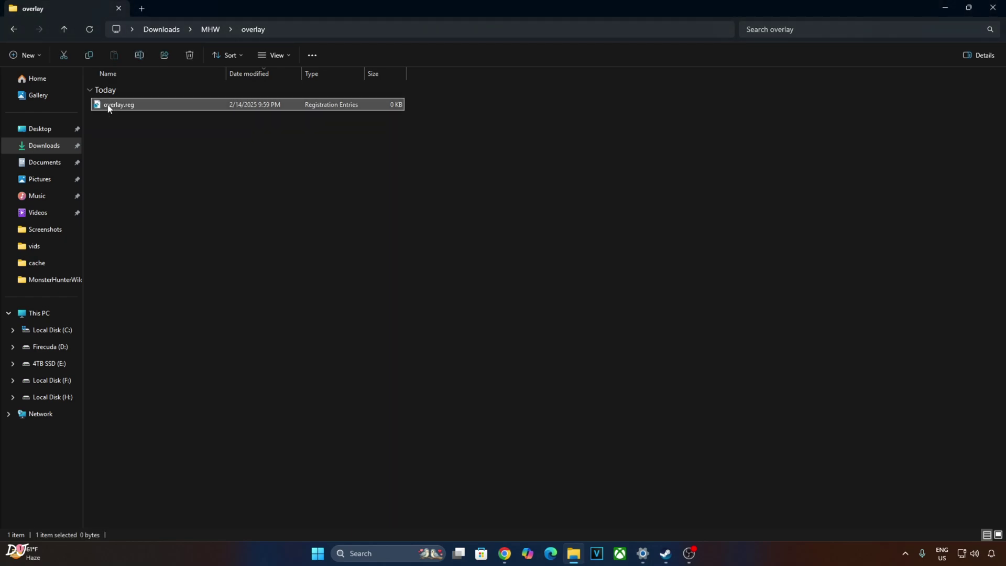
right_click(125, 109)
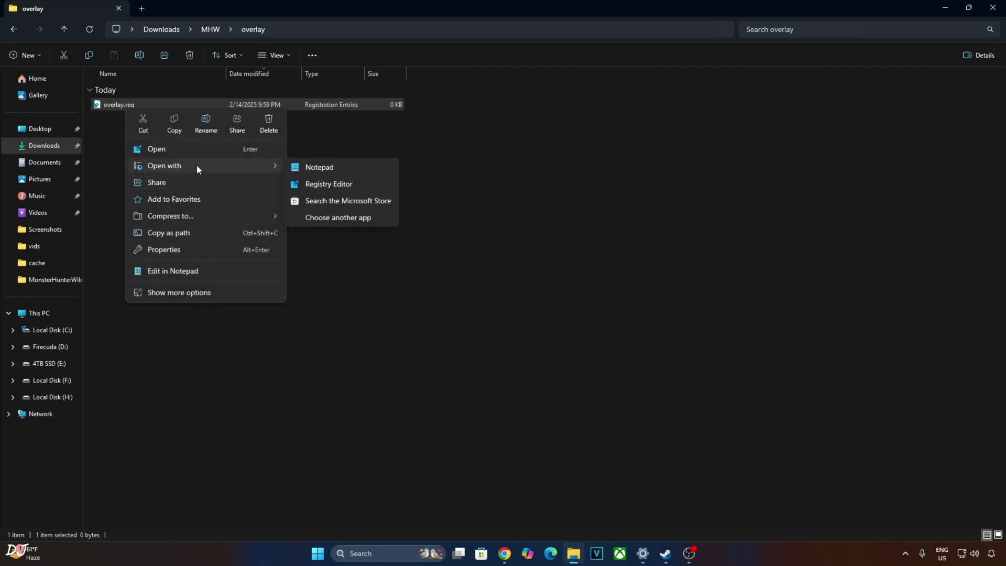
left_click(315, 171)
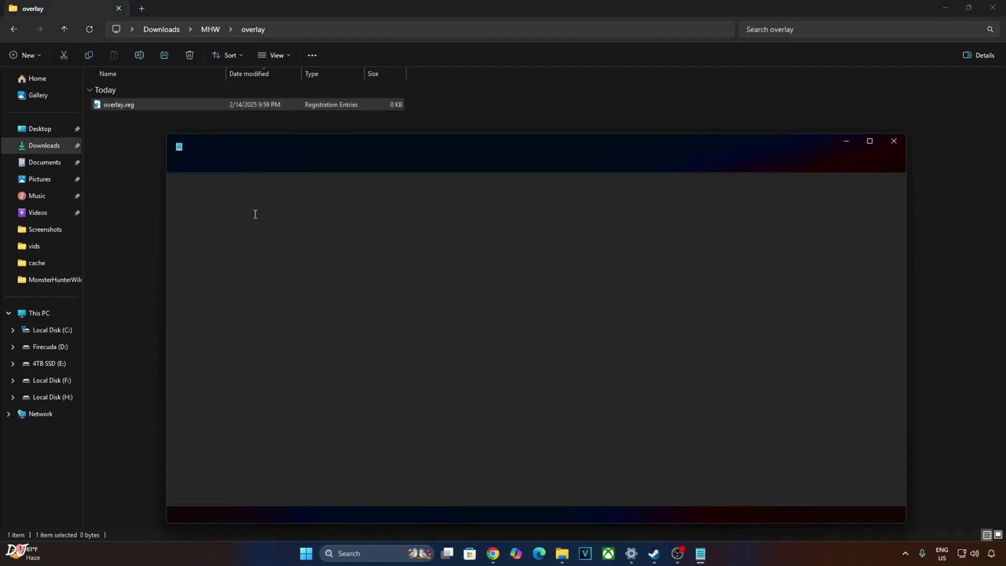
right_click(209, 201)
left_click(236, 274)
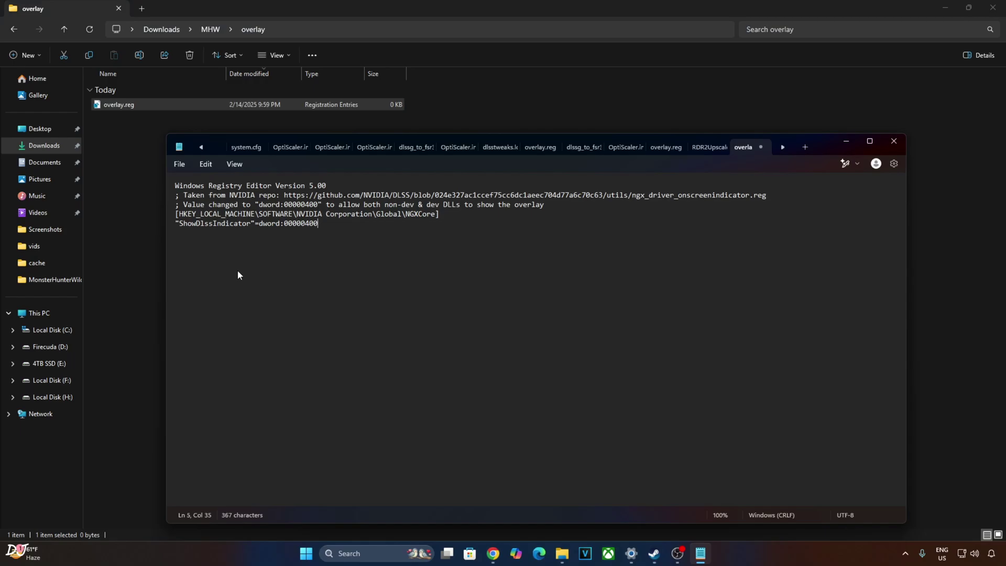
Save overlay.reg with the DLSS indicator entries and close Notepad.
left_click(179, 164)
left_click(193, 233)
left_click(180, 164)
left_click(202, 235)
type("4")
left_click(181, 164)
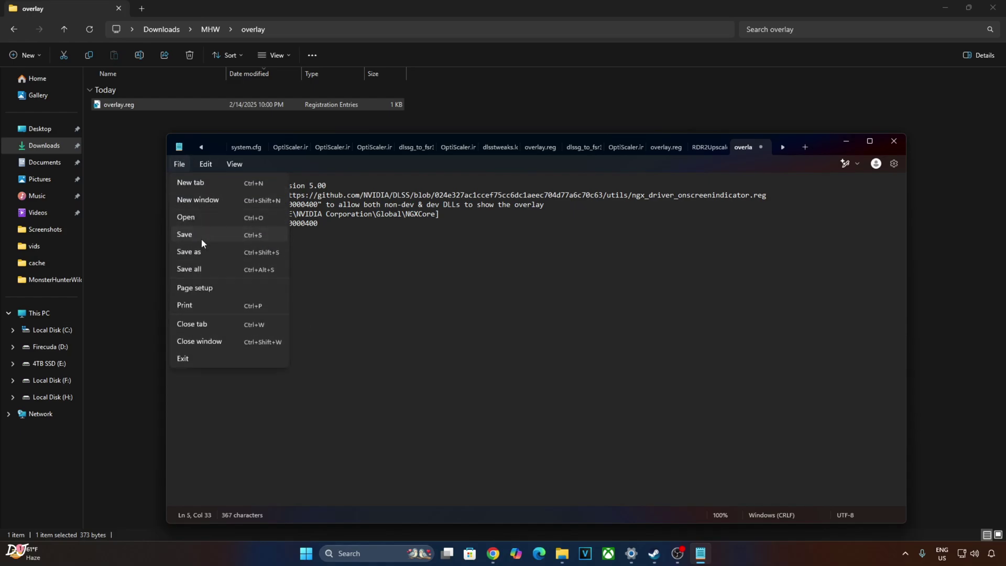
left_click(201, 236)
left_click(889, 145)
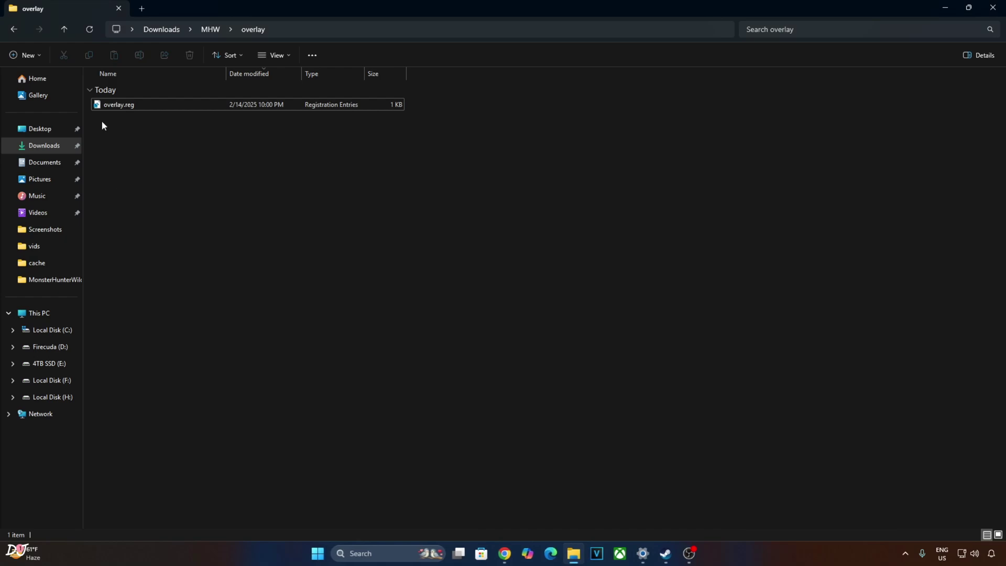
Run overlay.reg and confirm adding its entries to the Windows registry.
right_click(114, 104)
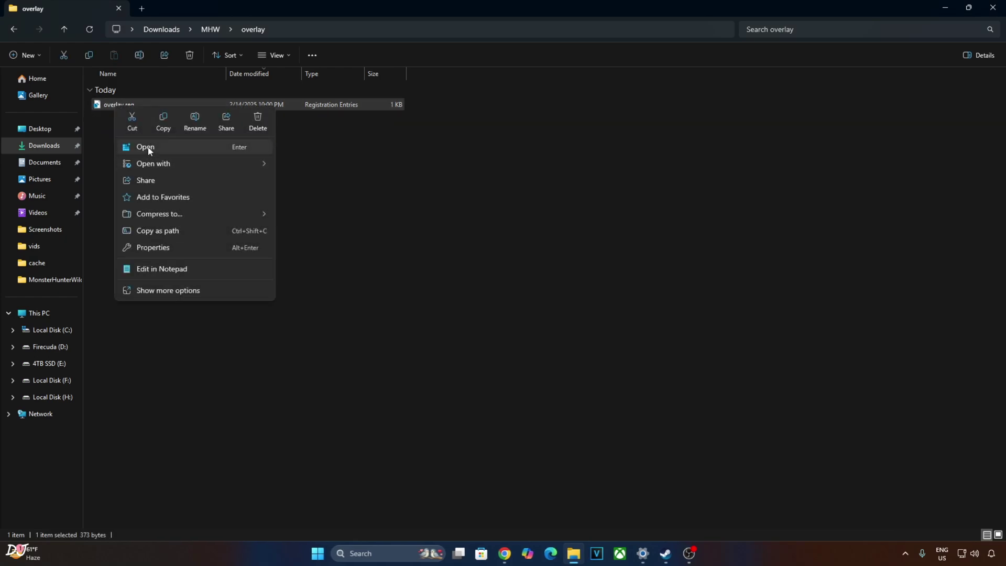
left_click(149, 151)
left_click(582, 287)
left_click(617, 277)
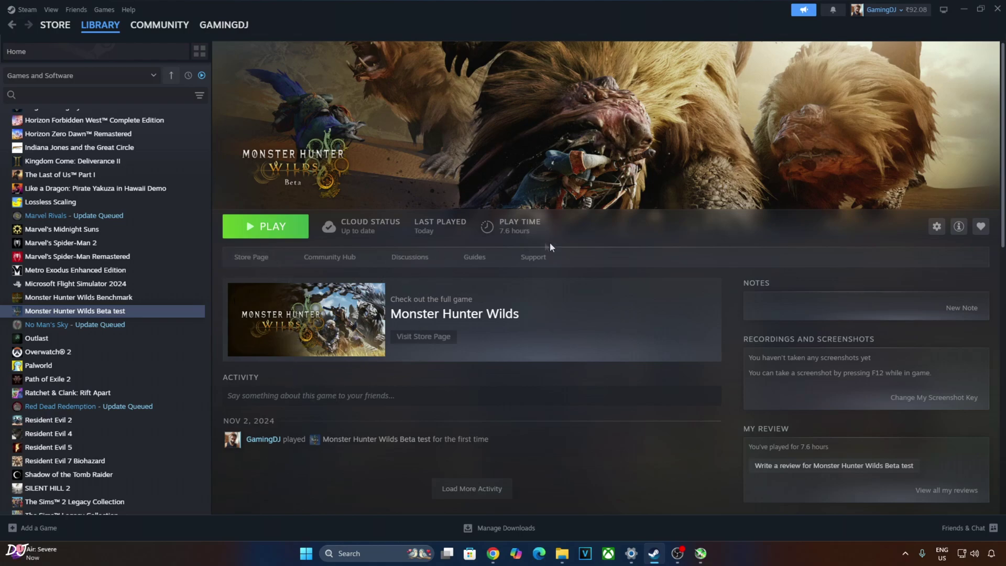
Launch Monster Hunter Wilds Beta test from Steam and go through the graphics options to the third page.
left_click(266, 226)
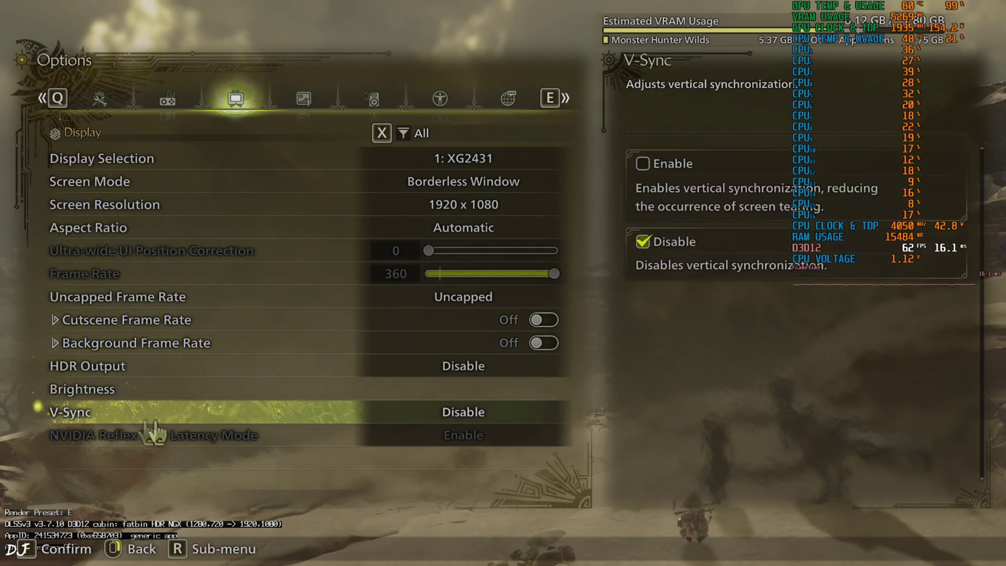
left_click(309, 102)
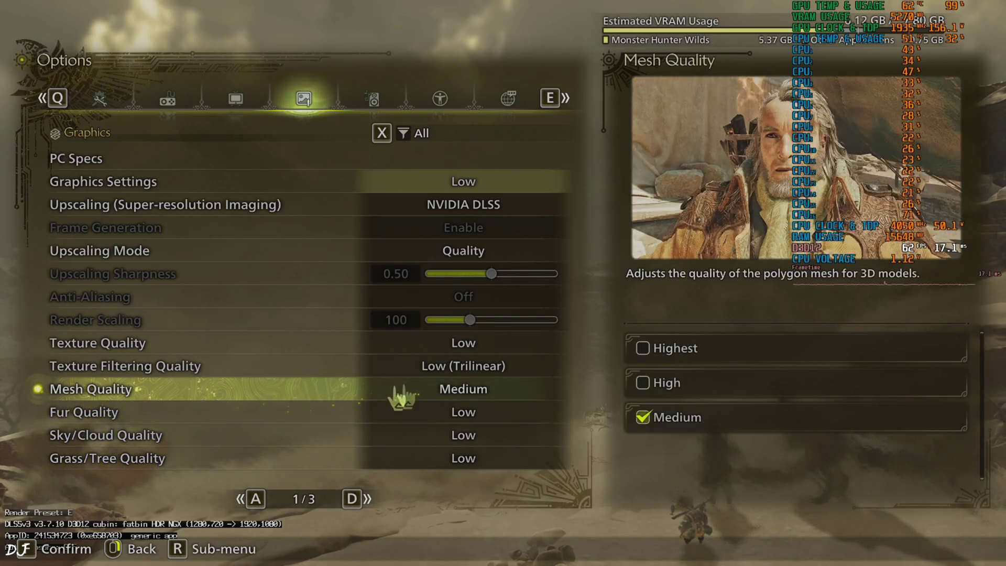
scroll(307, 435, "down", 1)
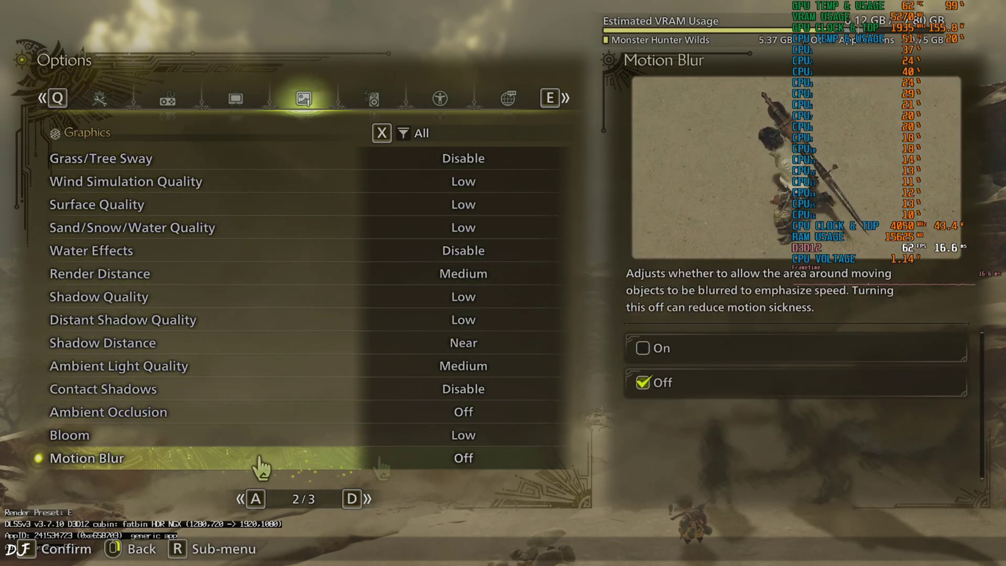
scroll(292, 456, "down", 1)
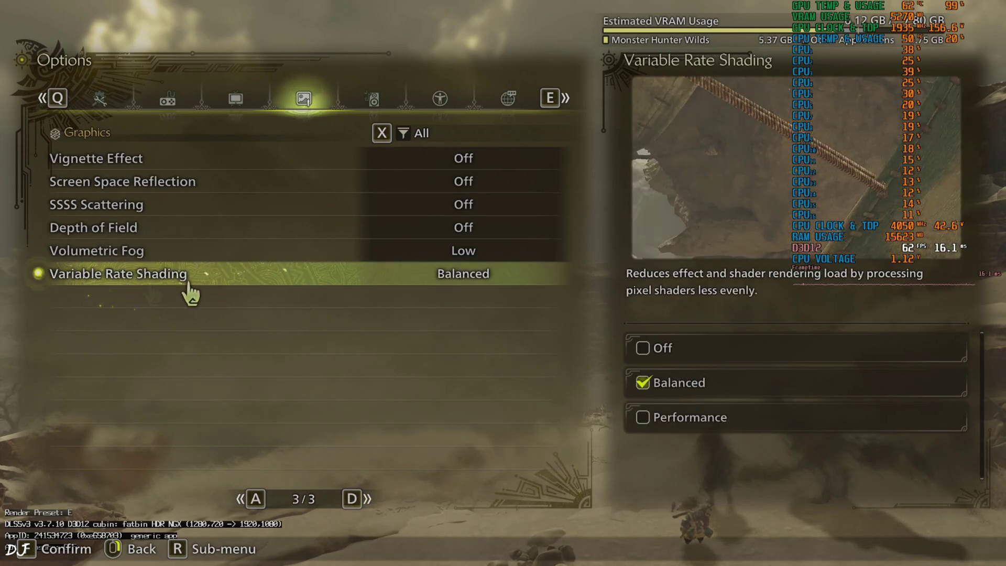
Set Variable Rate Shading to Off in the graphics options.
left_click(464, 279)
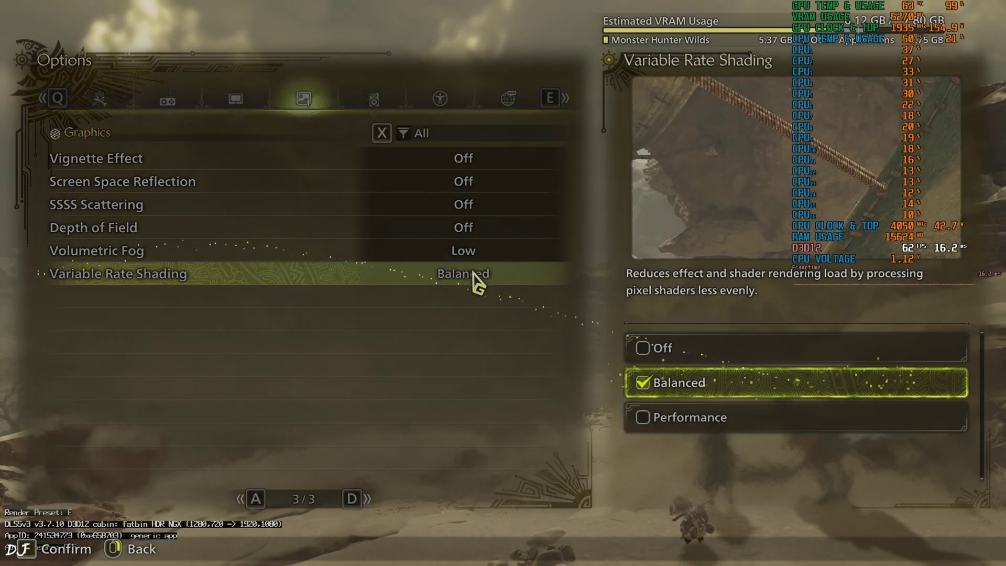
left_click(673, 357)
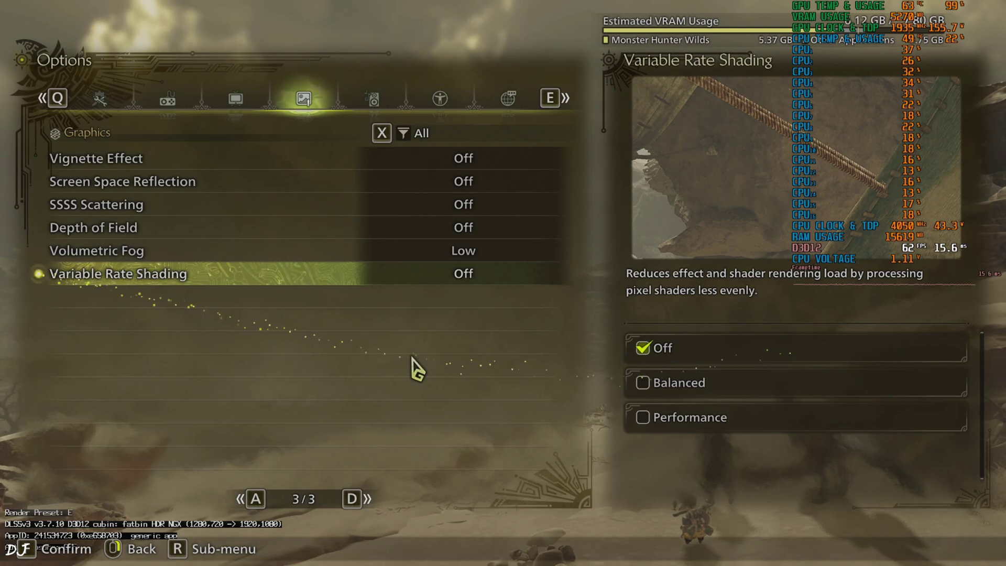
left_click(360, 105)
left_click(307, 100)
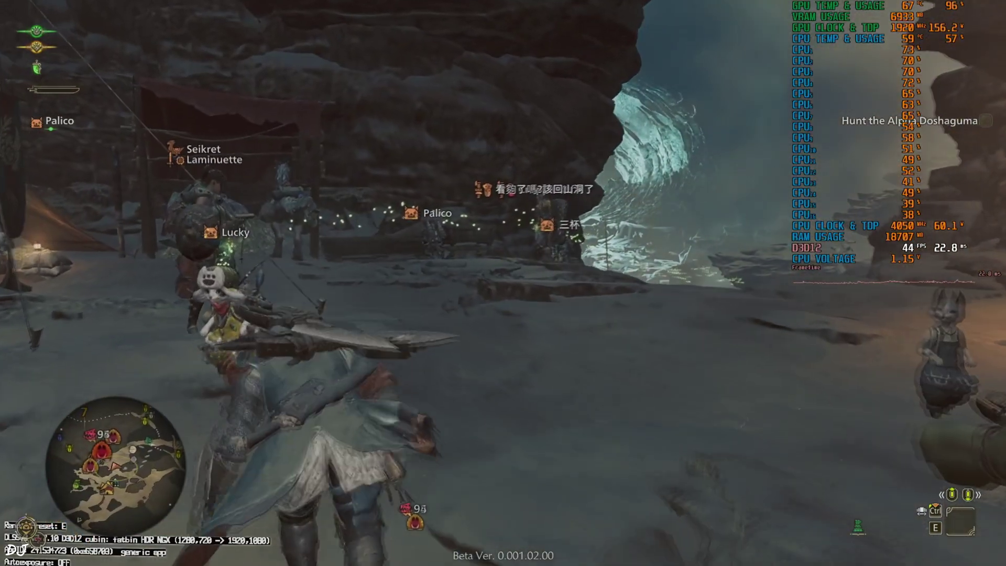
Move the character around the camp and cave area to examine the frame rate and the DLSS overlay.
key("w")
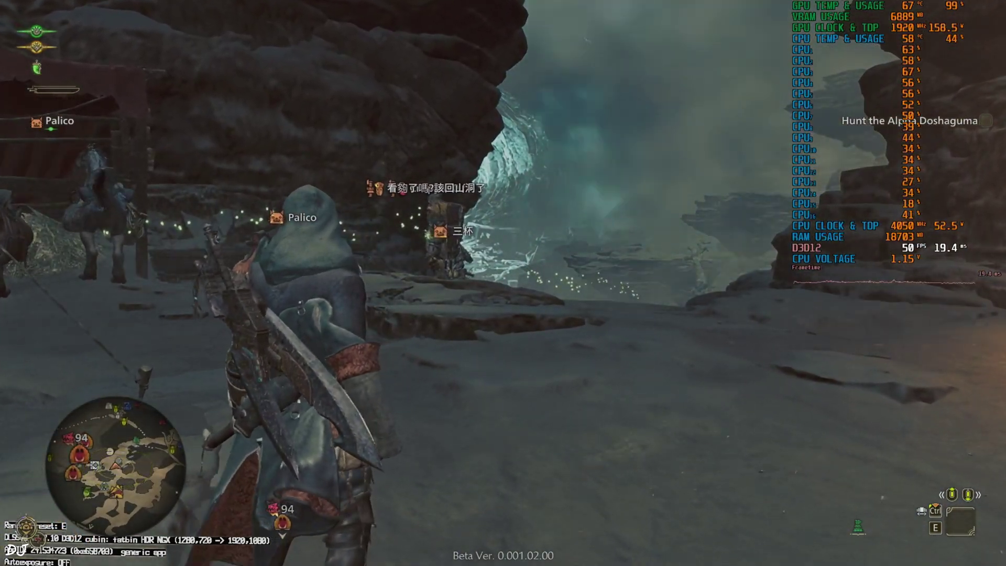
key("w")
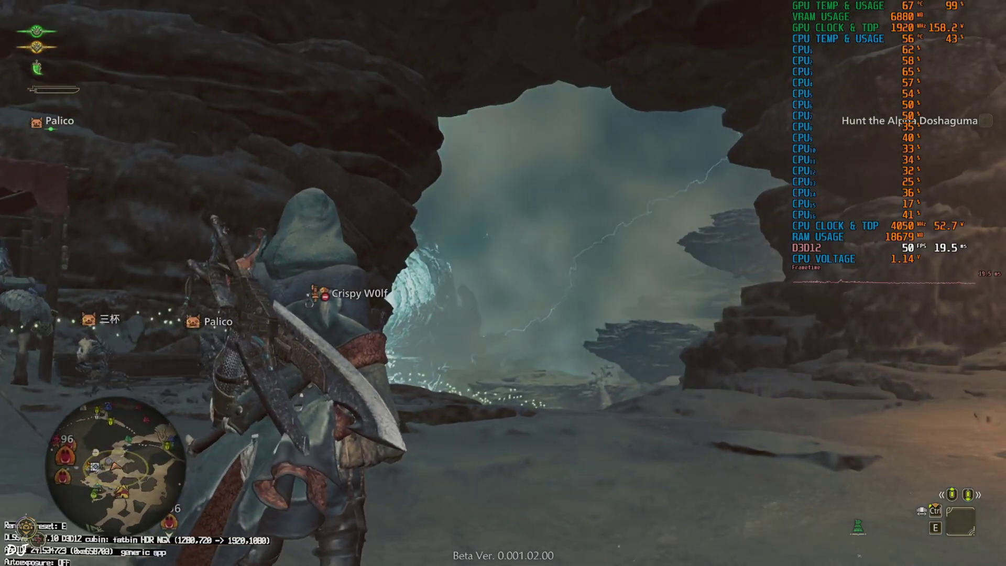
key("w")
key("w")
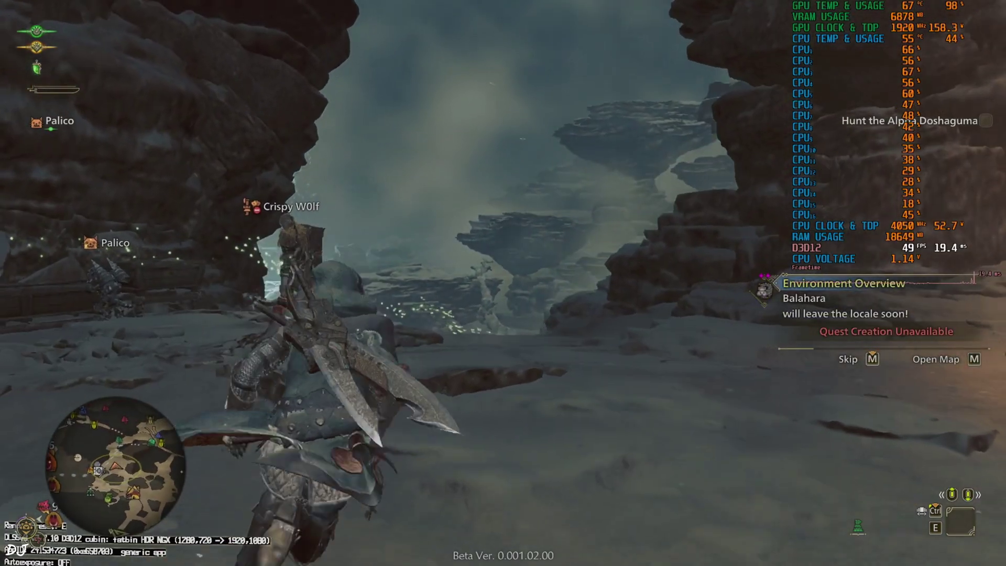
key("w")
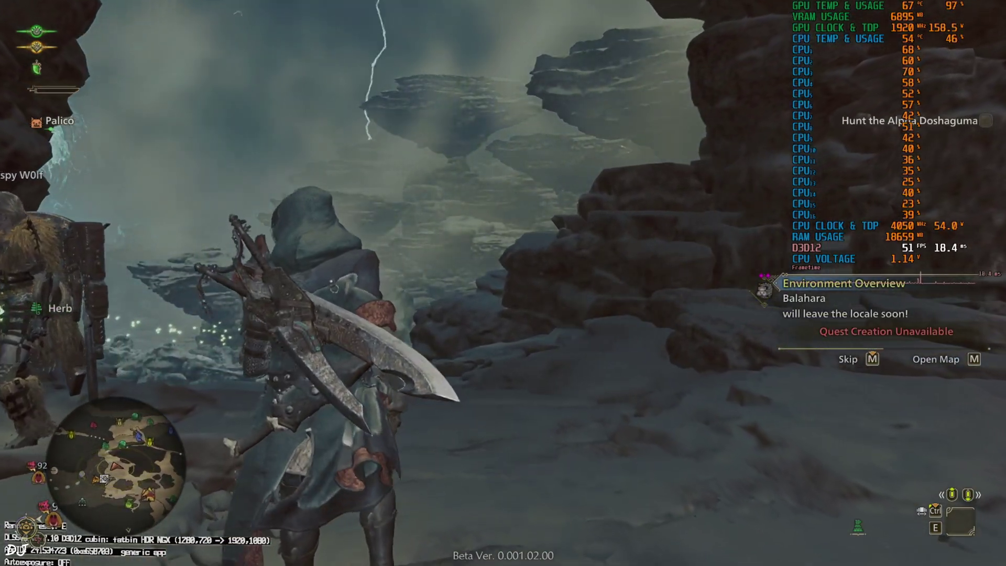
key("w")
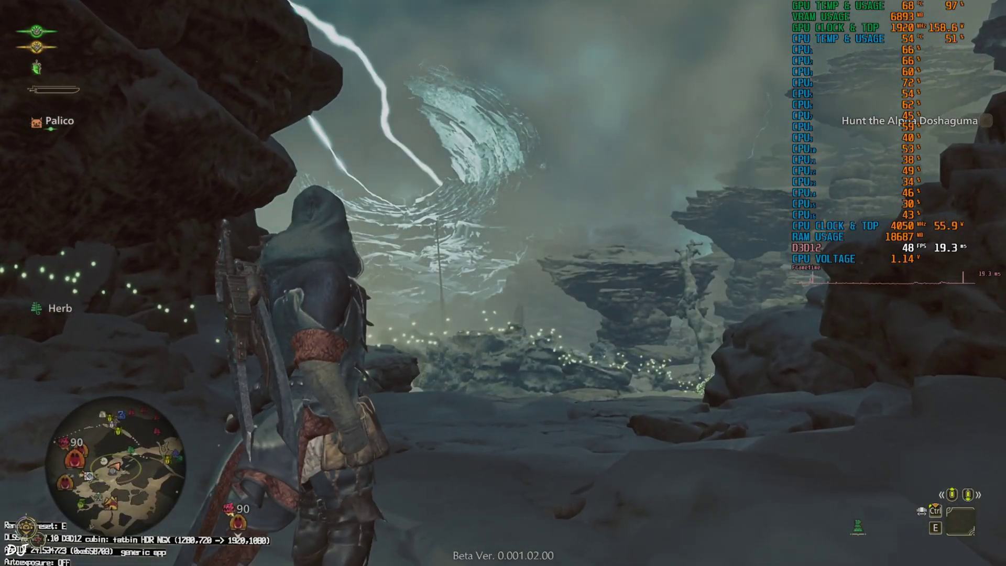
key("w")
key("w")
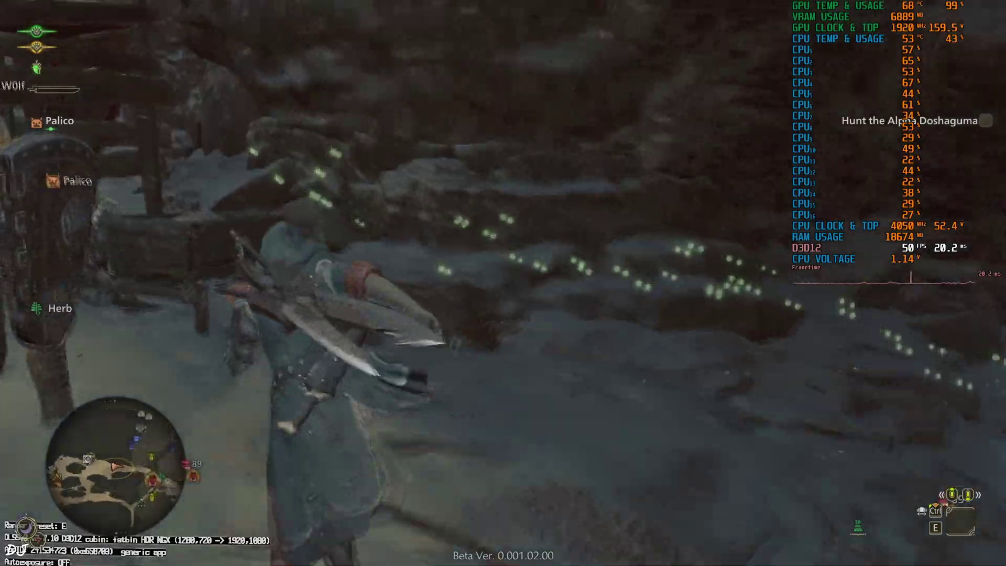
key("w")
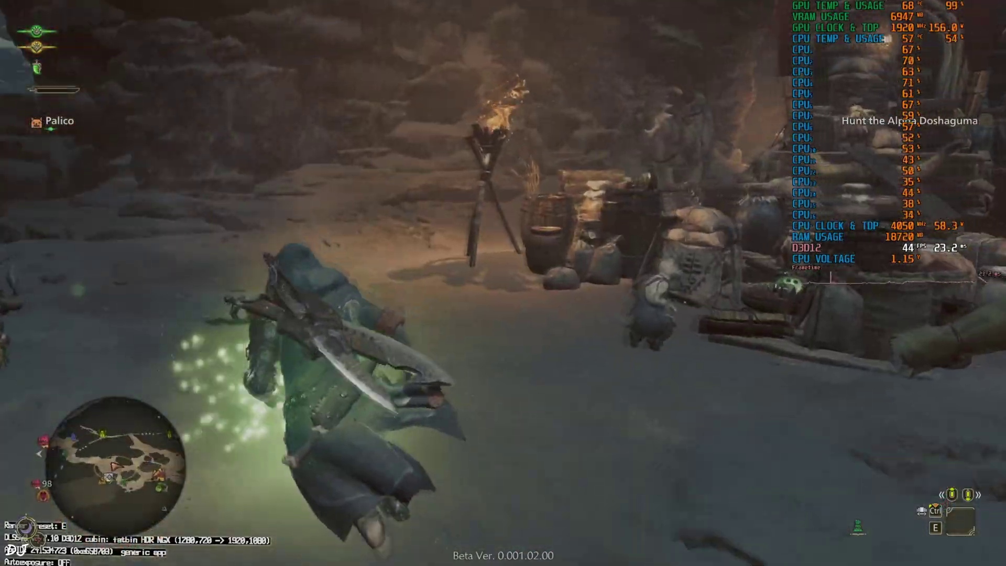
Apply the Lowest graphics preset in the game's graphics options and set Variable Rate Shading to Off.
key("w")
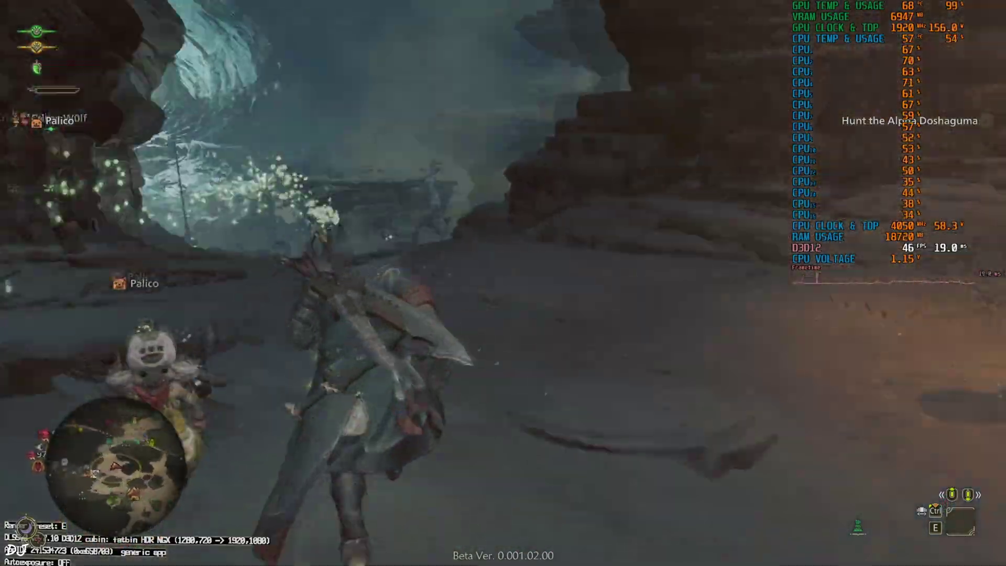
key("w")
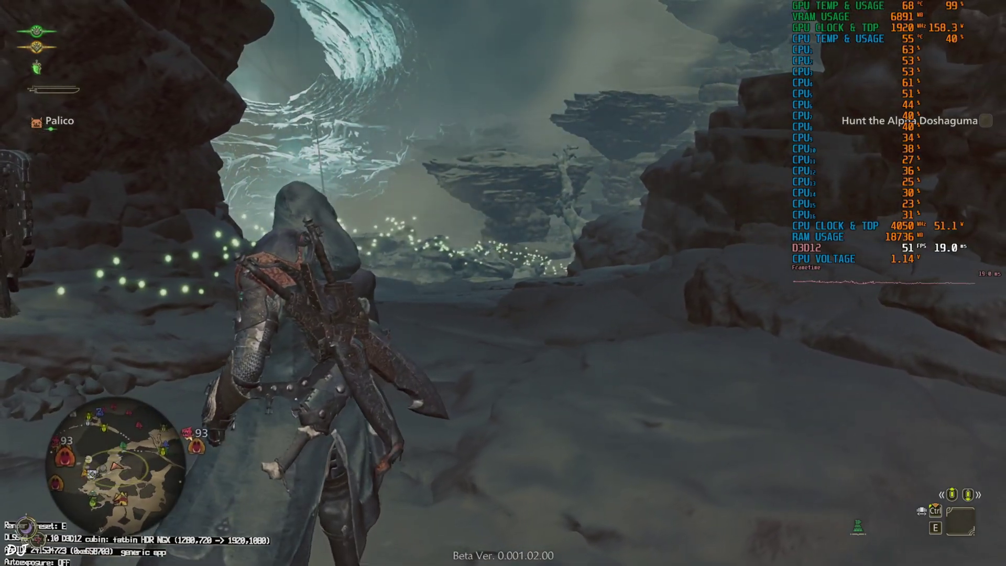
key("Escape")
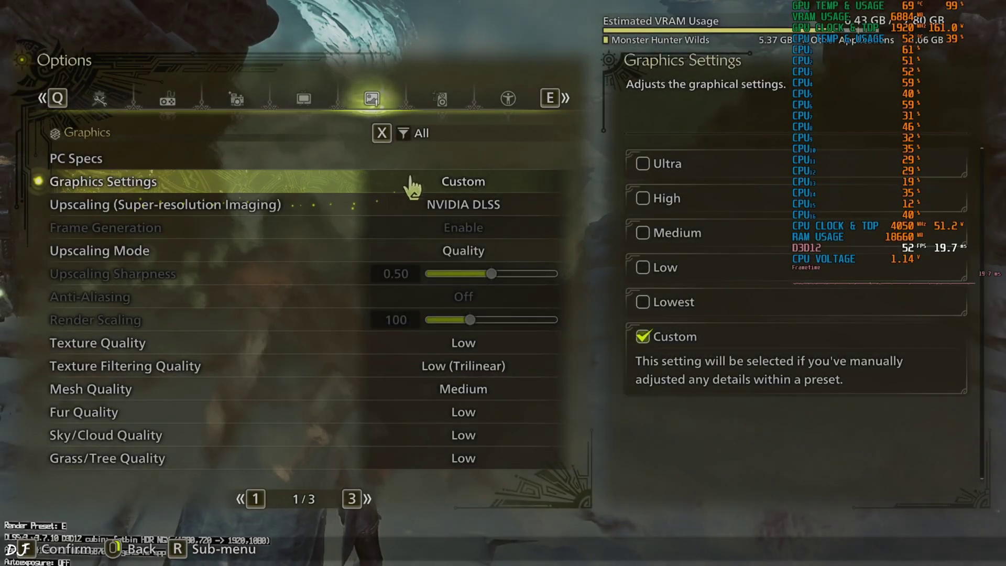
left_click(456, 190)
left_click(684, 301)
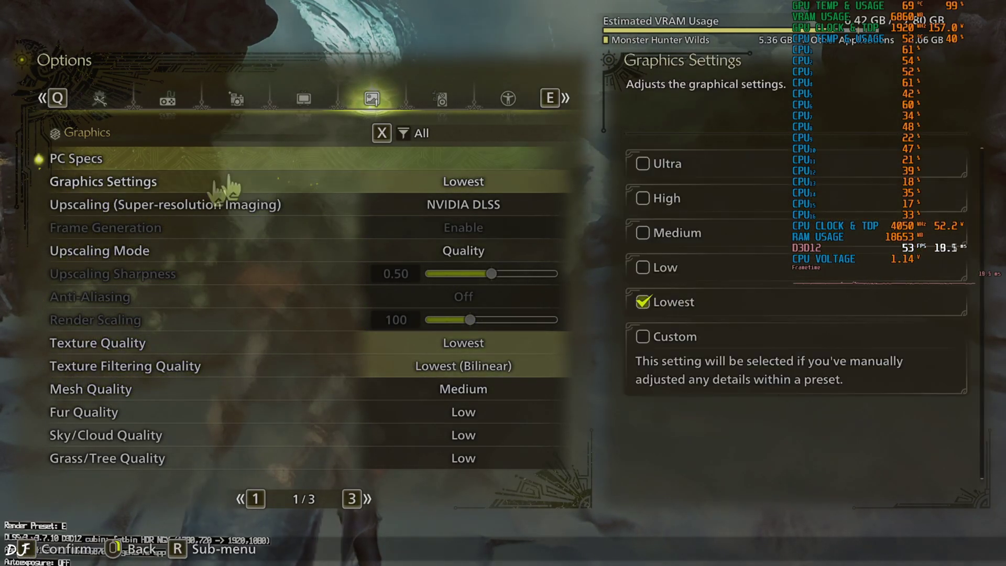
scroll(266, 378, "down", 3)
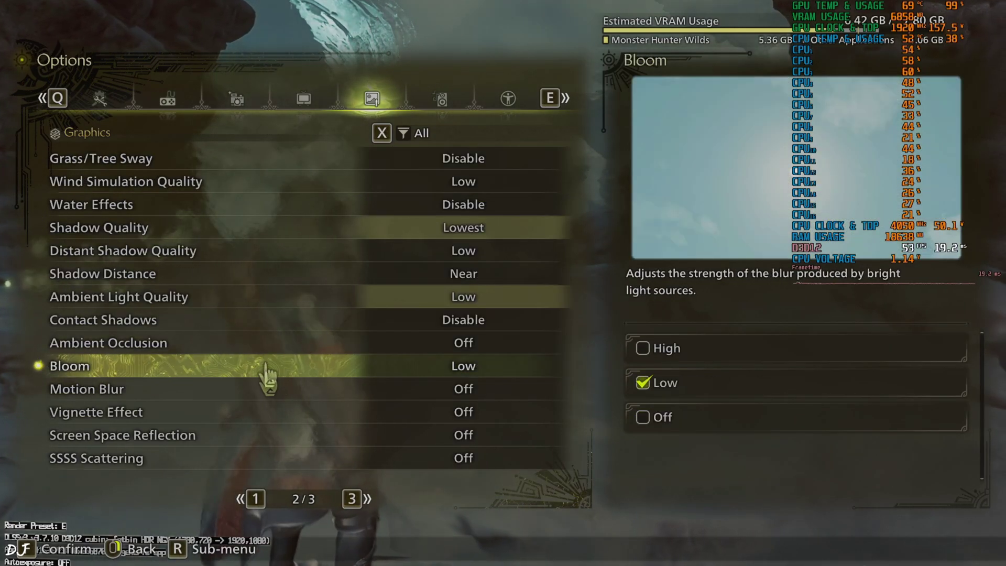
scroll(283, 455, "down", 3)
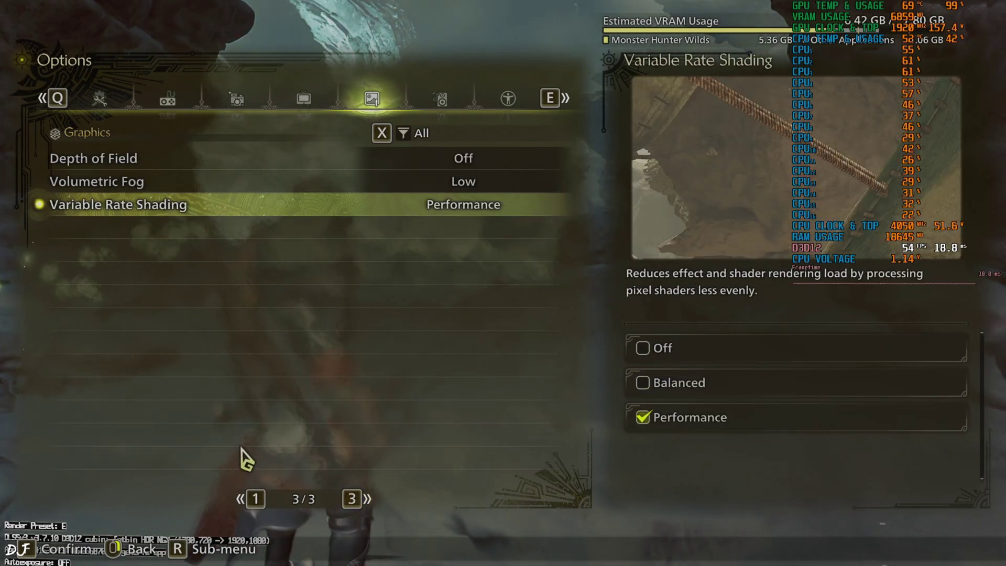
left_click(450, 209)
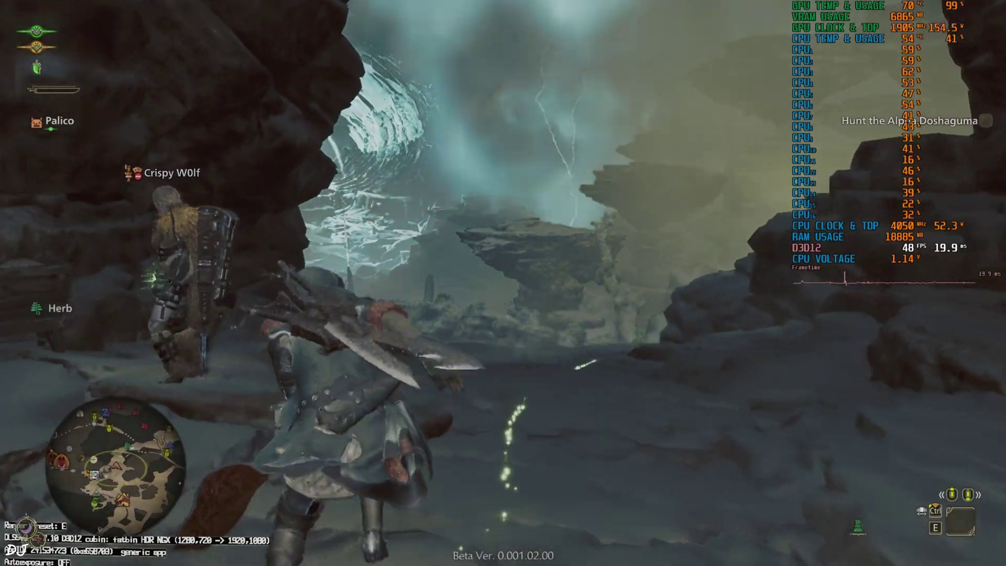
Run the character through the camp and back to the cave opening to examine the frame rate with the Lowest preset.
key("w")
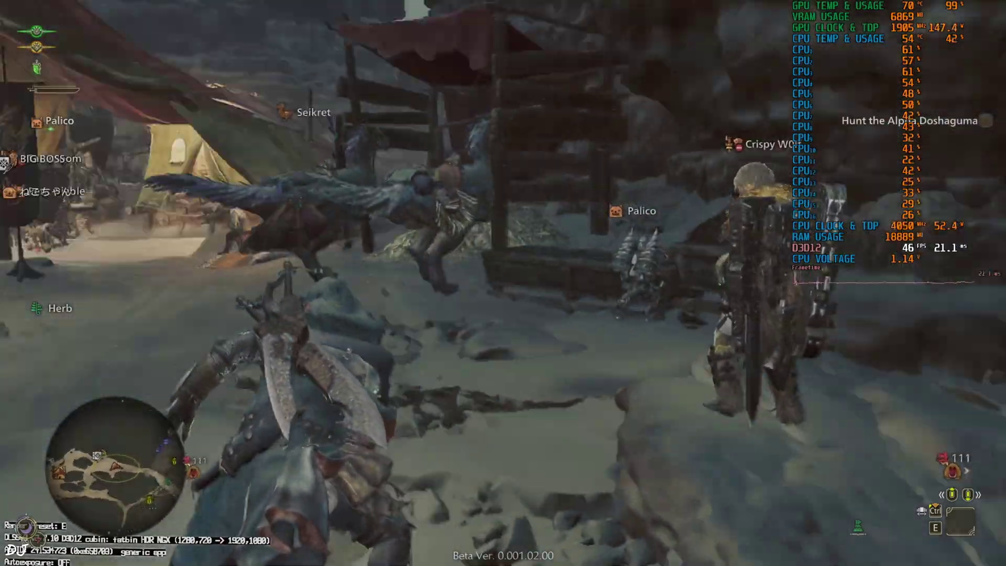
key("w")
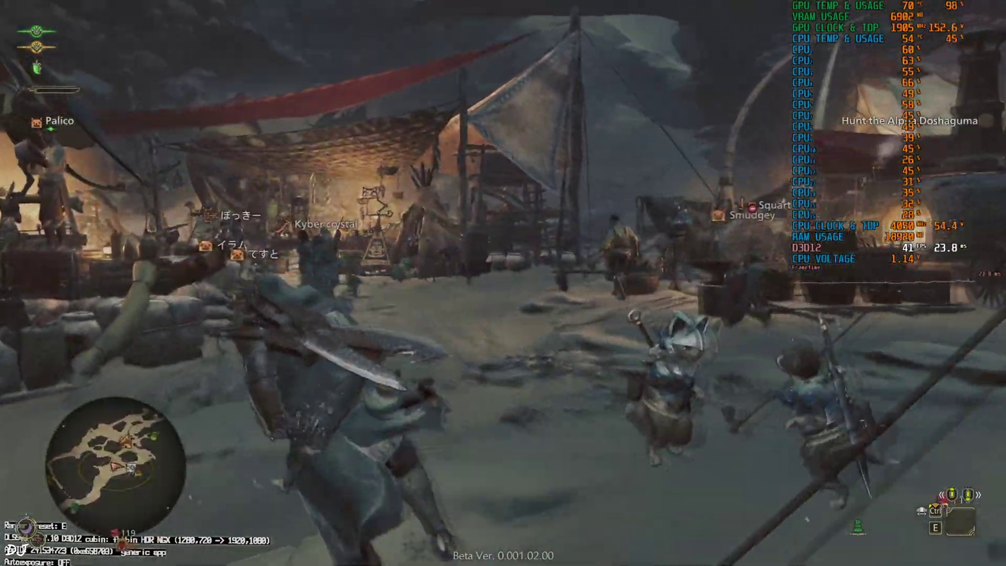
key("w")
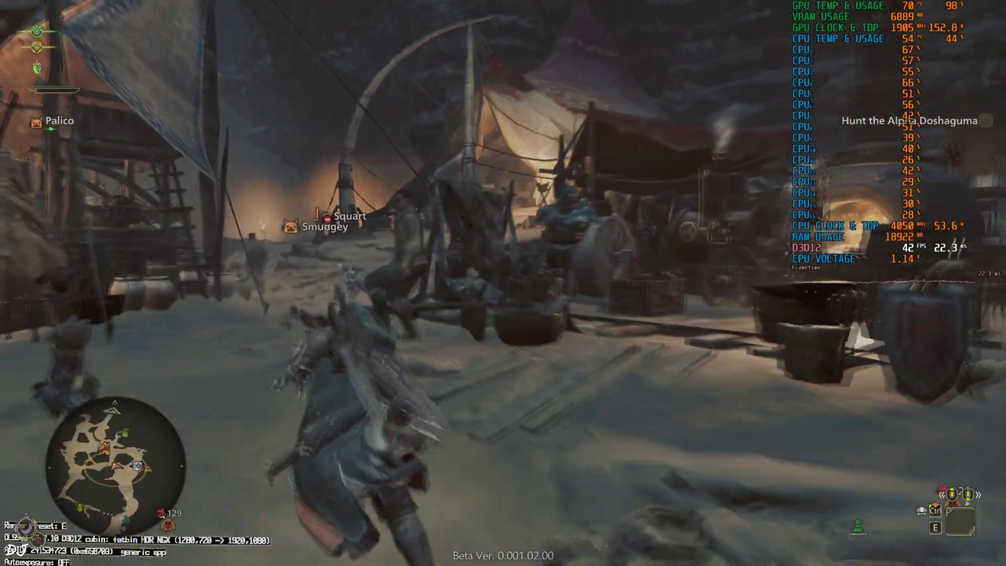
key("w")
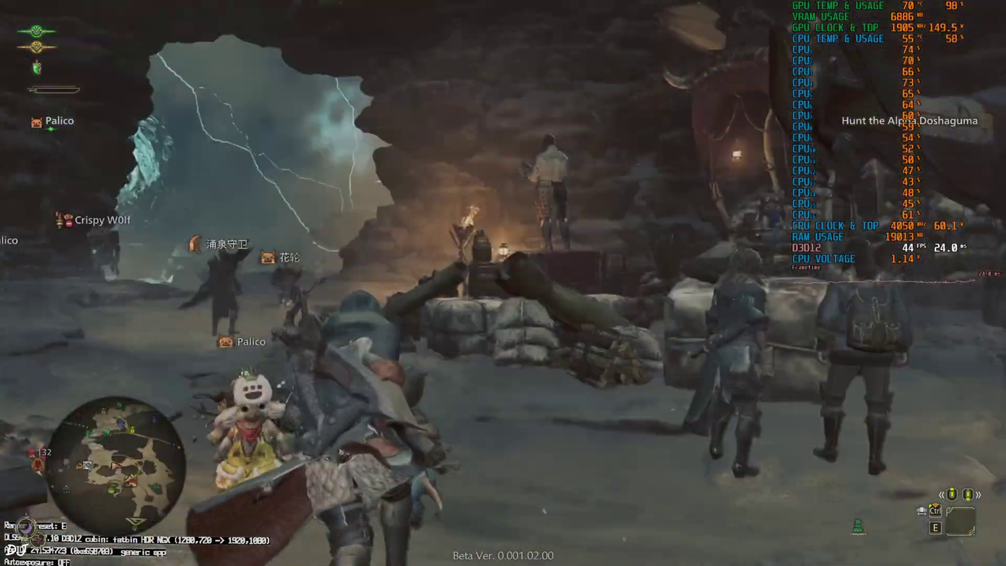
key("w")
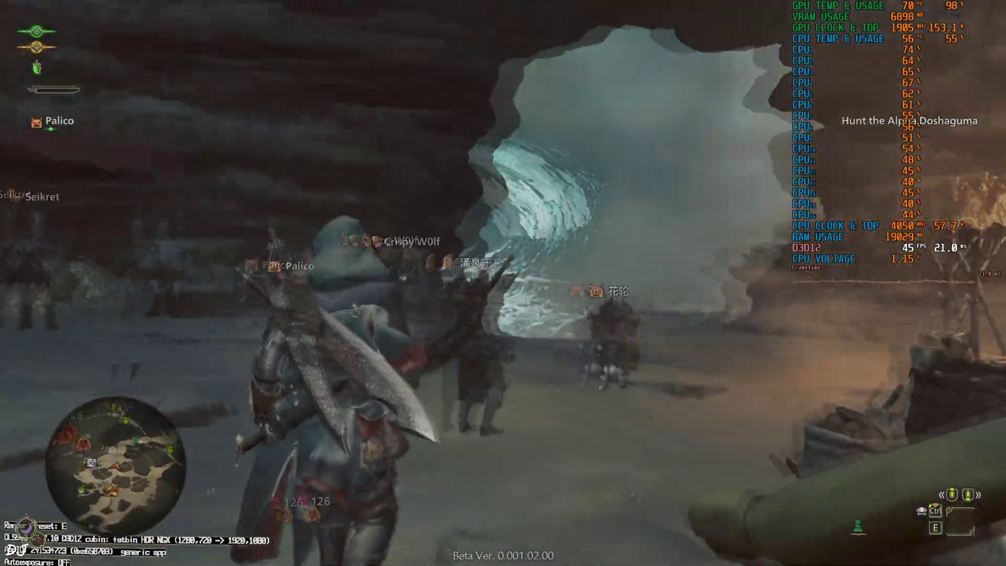
key("w")
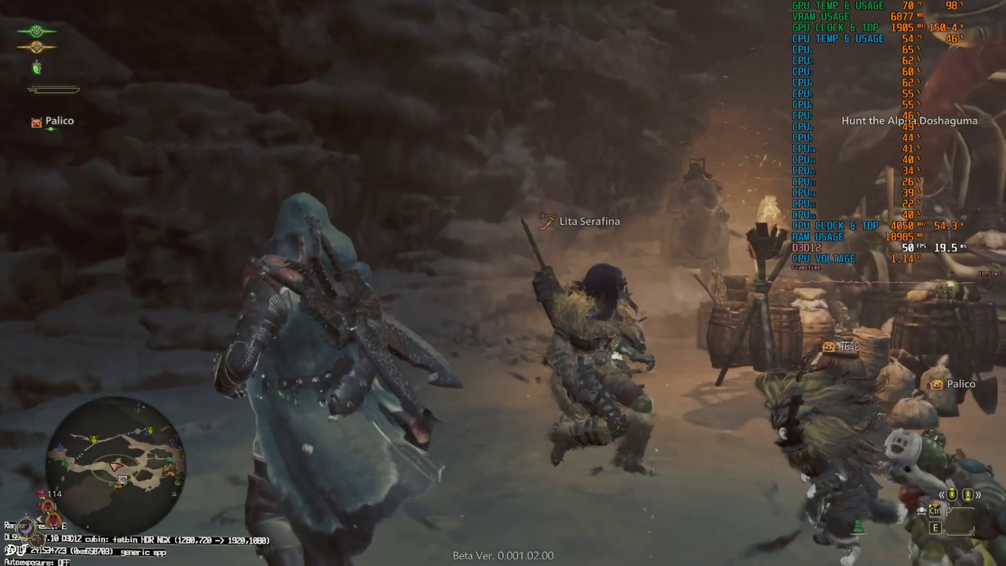
key("w")
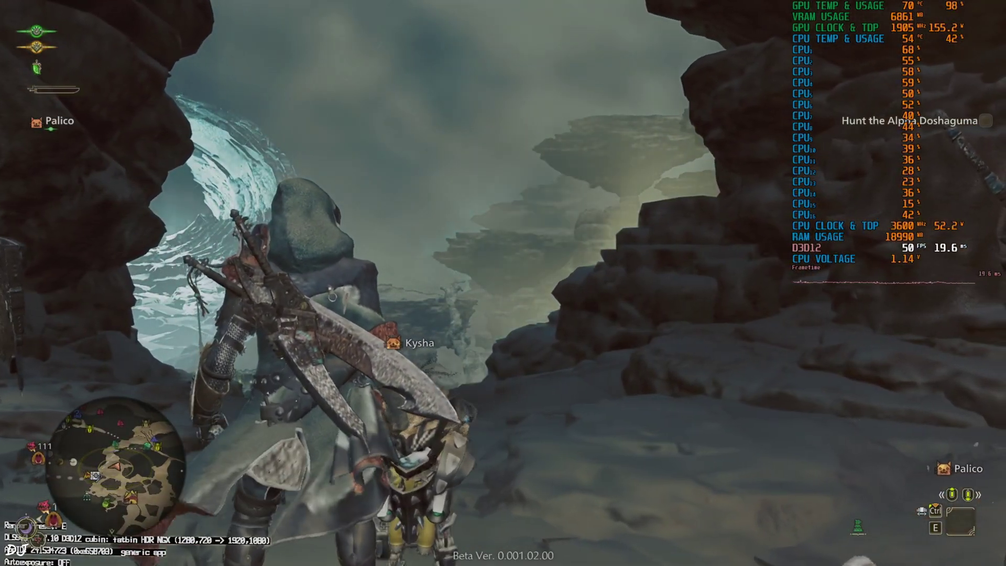
key("w")
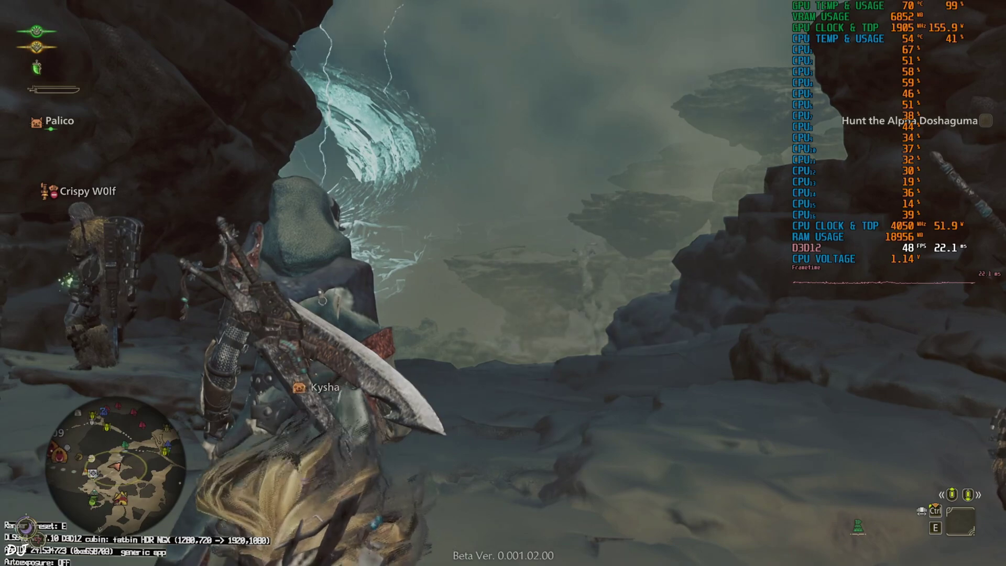
Reopen the graphics options and set Upscaling (Super-resolution Imaging) to AMD FSR 3.
key("Escape")
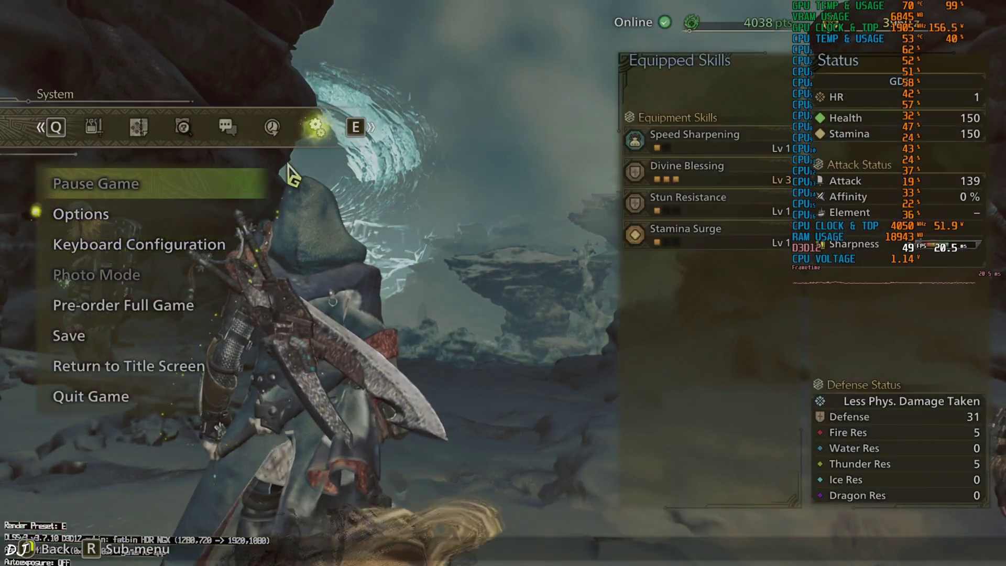
left_click(288, 167)
left_click(129, 214)
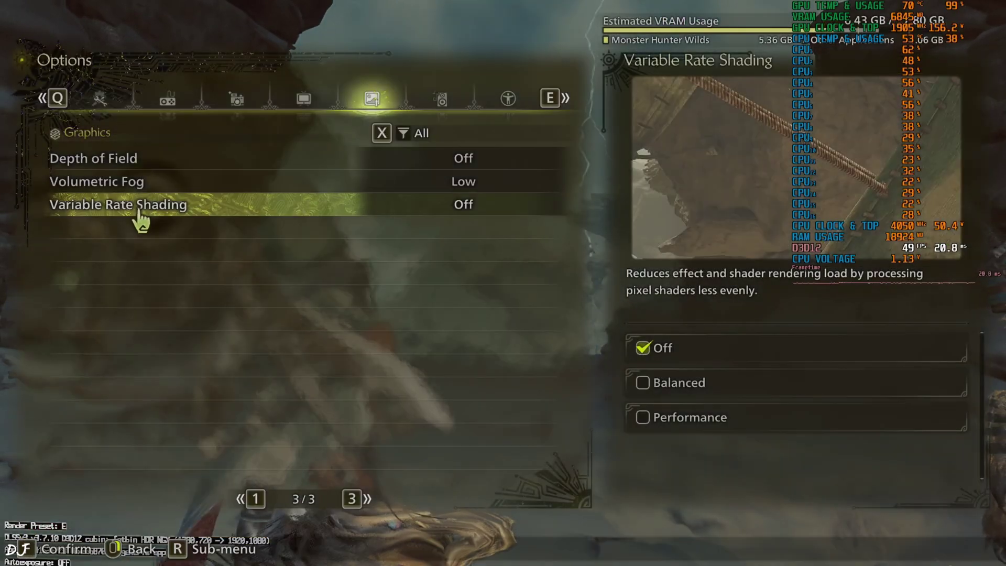
left_click(306, 98)
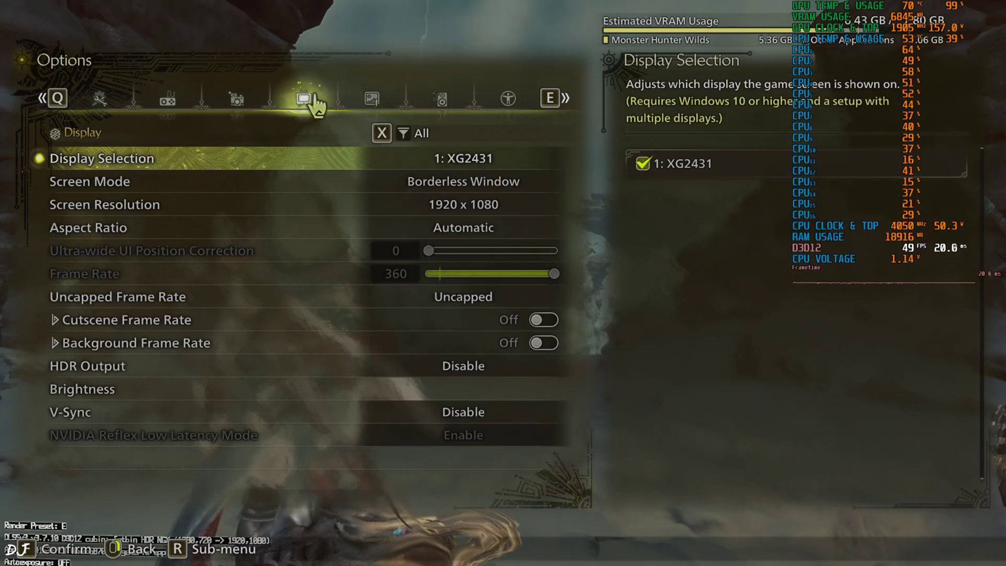
key("e")
left_click(472, 207)
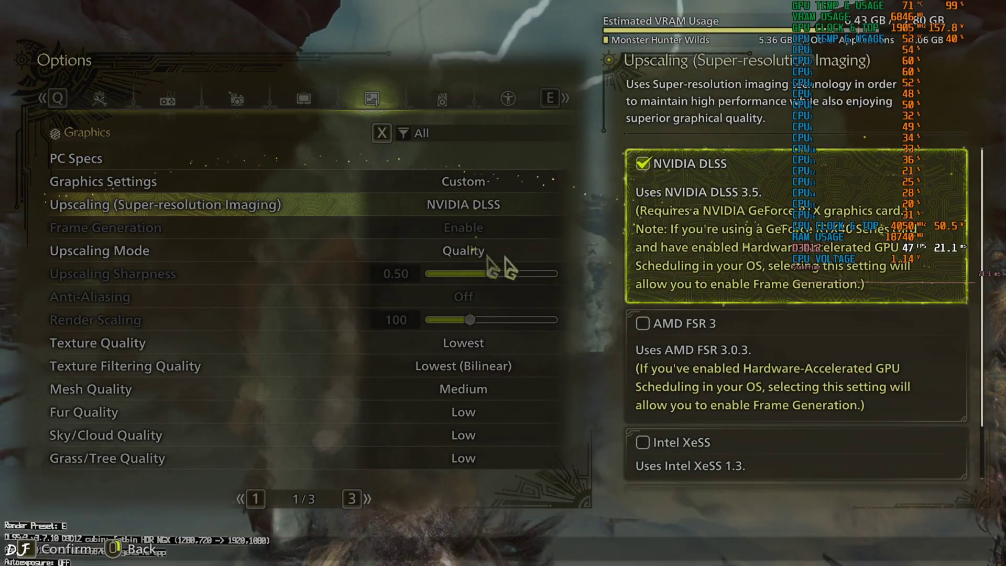
left_click(684, 367)
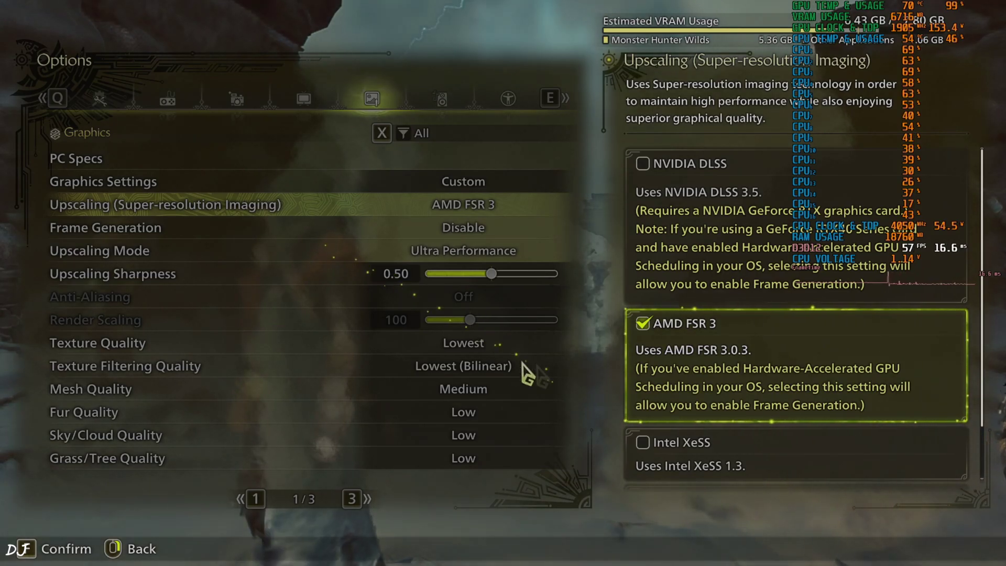
right_click(481, 350)
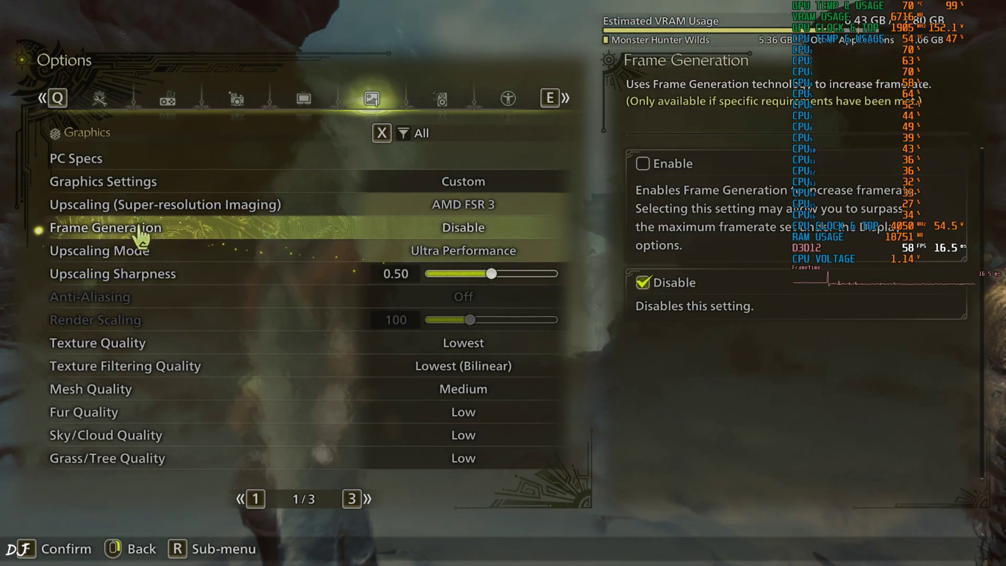
Enable Frame Generation and set Upscaling Mode to Quality.
left_click(454, 230)
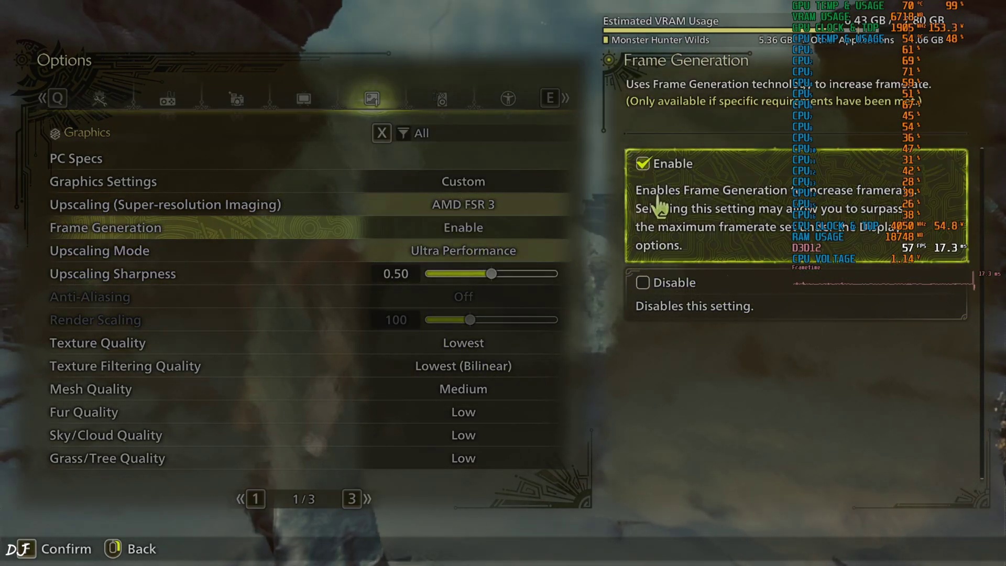
right_click(276, 257)
left_click(421, 255)
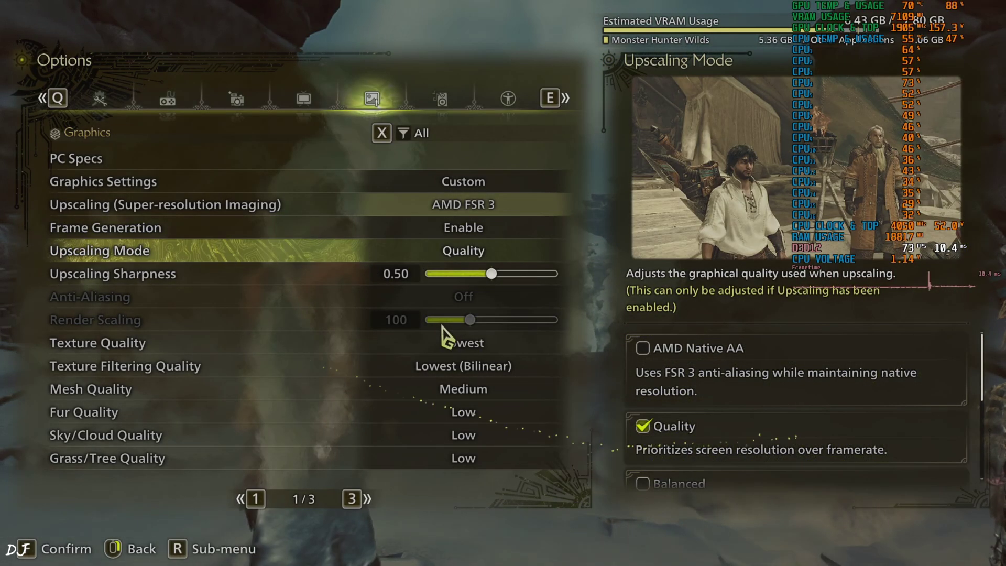
right_click(442, 326)
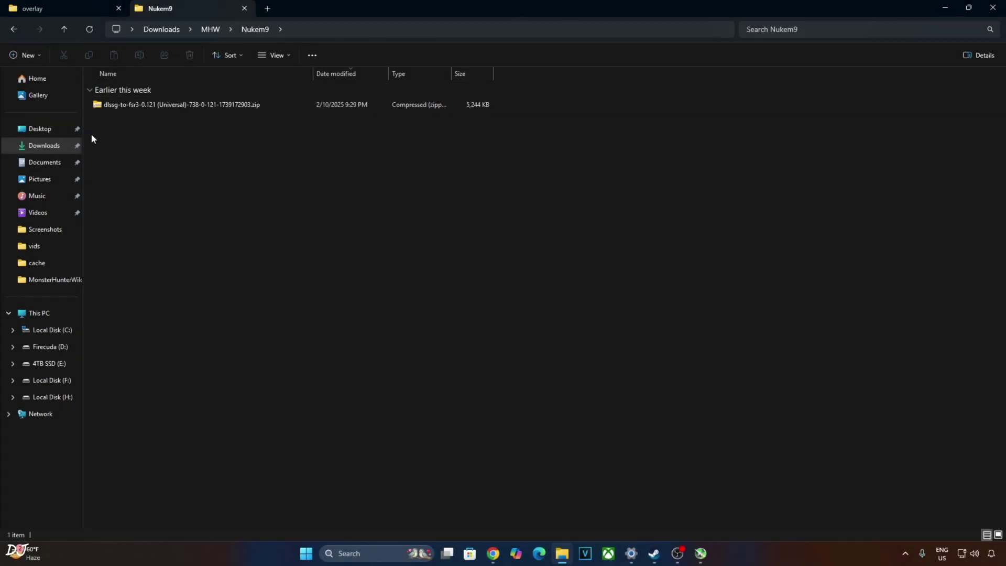
Copy dlssg_to_fsr3_amd_is_better.dll from the dll_version folder inside the dlssg-to-fsr3-0.121 zip.
double_click(159, 104)
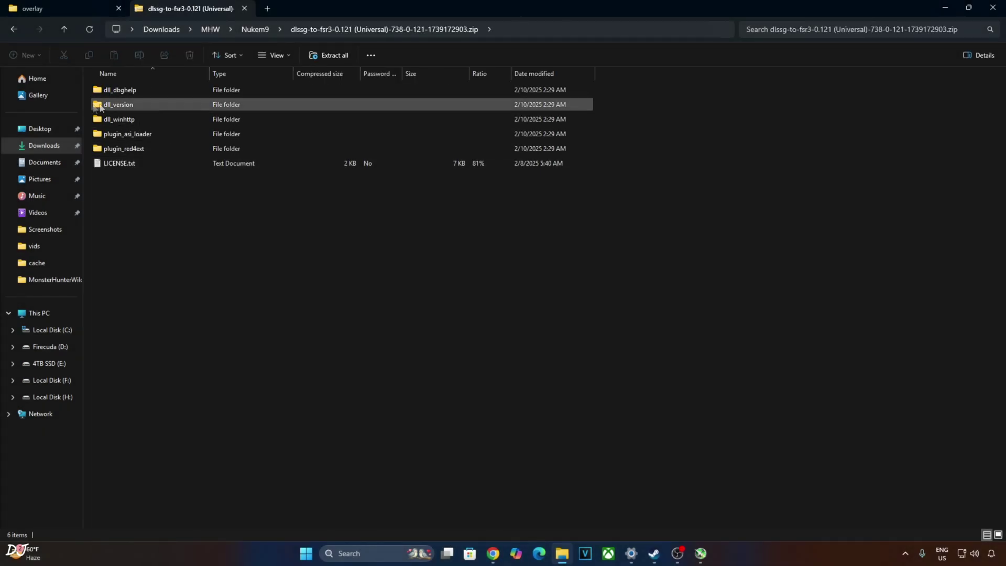
double_click(115, 104)
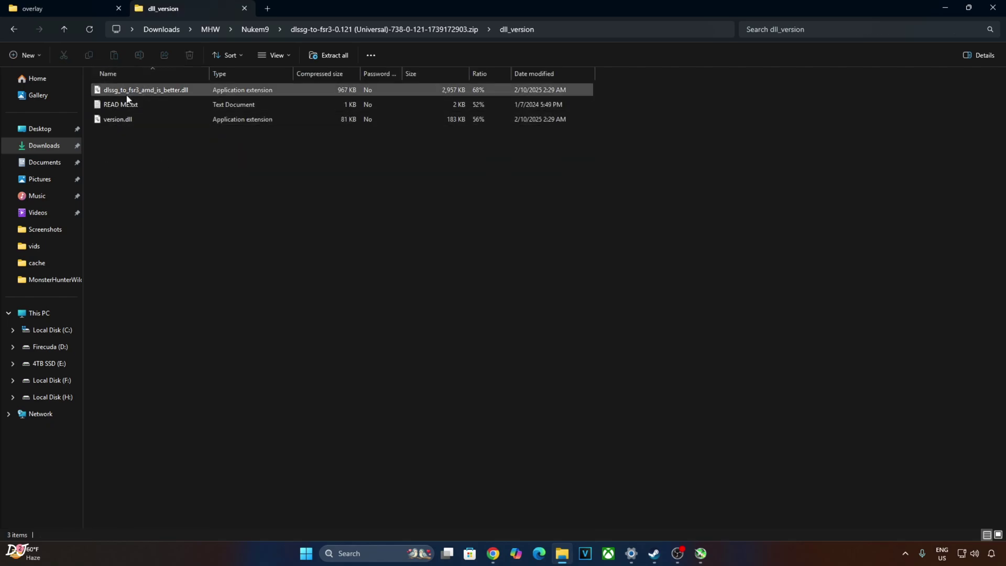
right_click(160, 93)
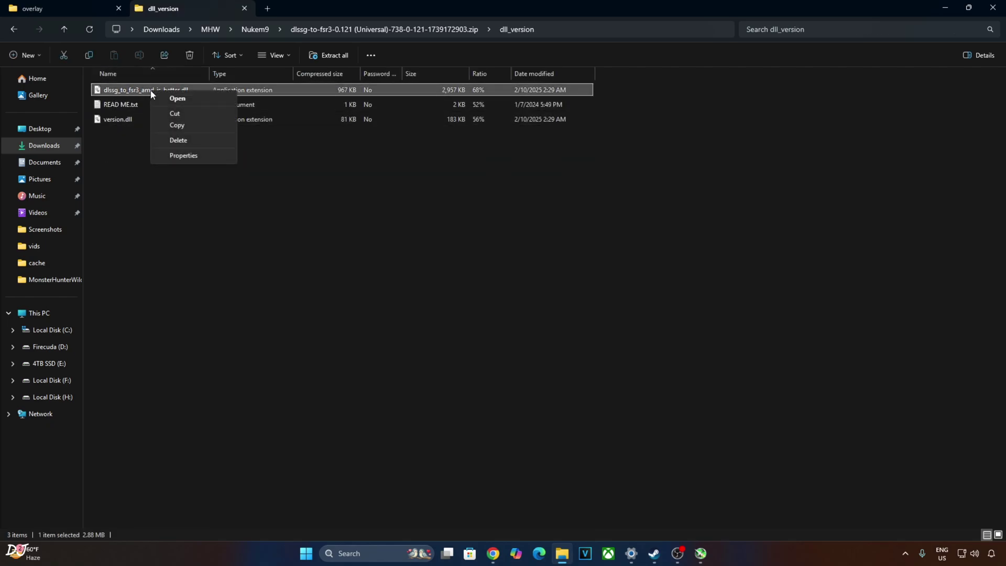
left_click(175, 126)
Switch to Steam, open the local files of Monster Hunter Wilds Beta test and paste the copied DLL into the game folder.
left_click(655, 560)
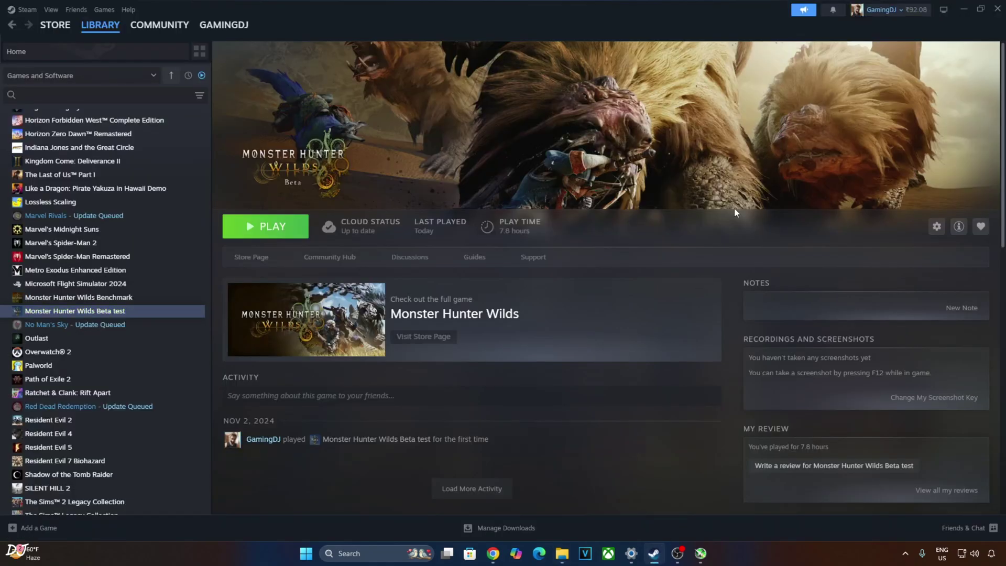
right_click(108, 315)
mouse_move(138, 374)
left_click(221, 391)
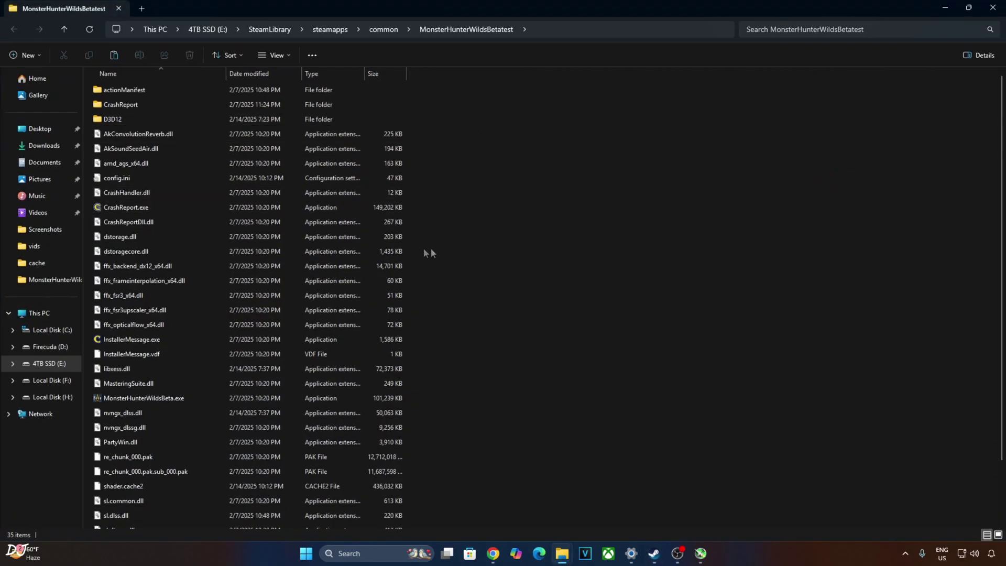
right_click(470, 114)
left_click(479, 123)
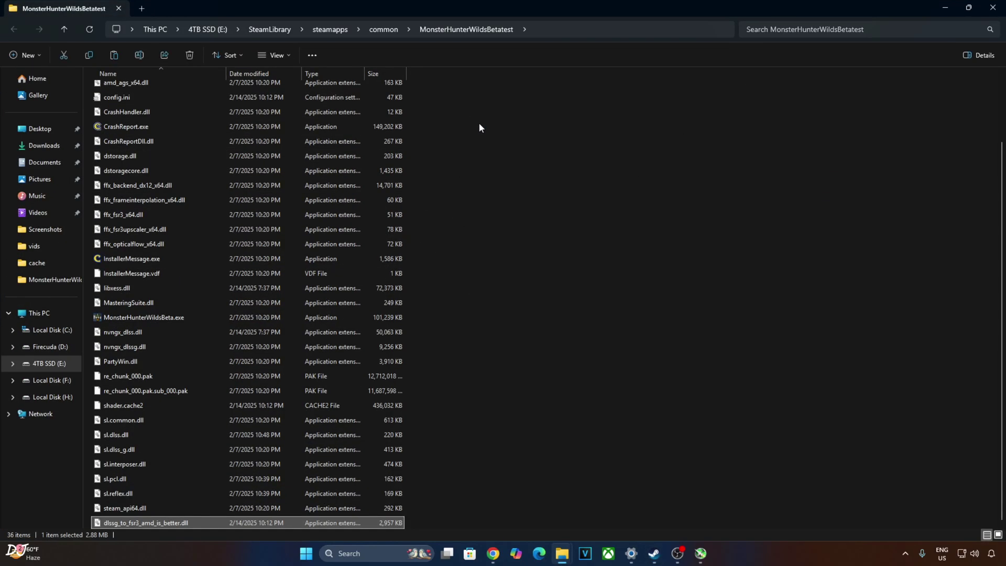
Copy OptiScaler.ini, nvngx.dll, libxess.dll and amd_fidelityfx_dx12.dll from the OptiScaler_v0.7.7-pre7_20250214.7z archive in the Opti folder.
left_click(142, 9)
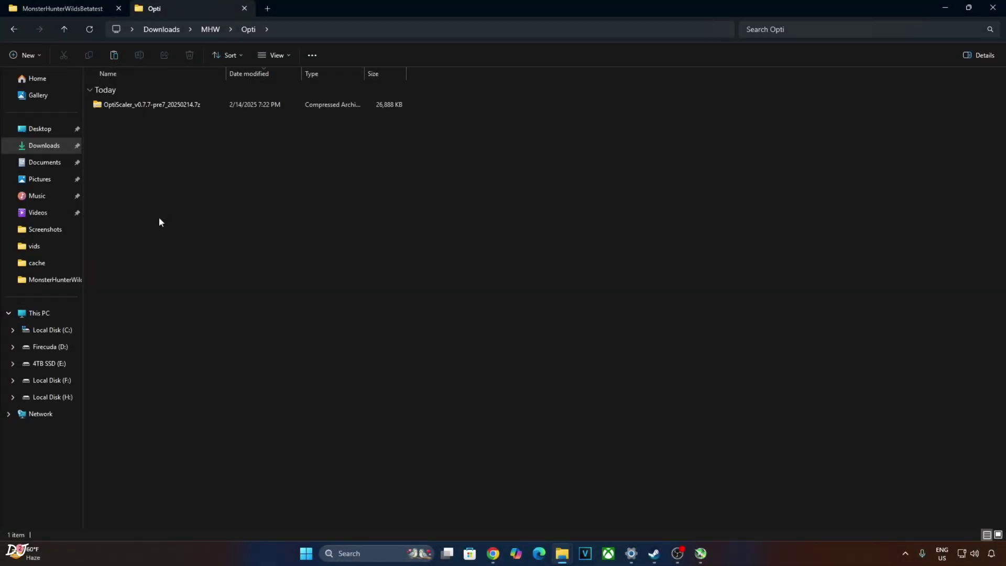
double_click(137, 105)
left_click(128, 164)
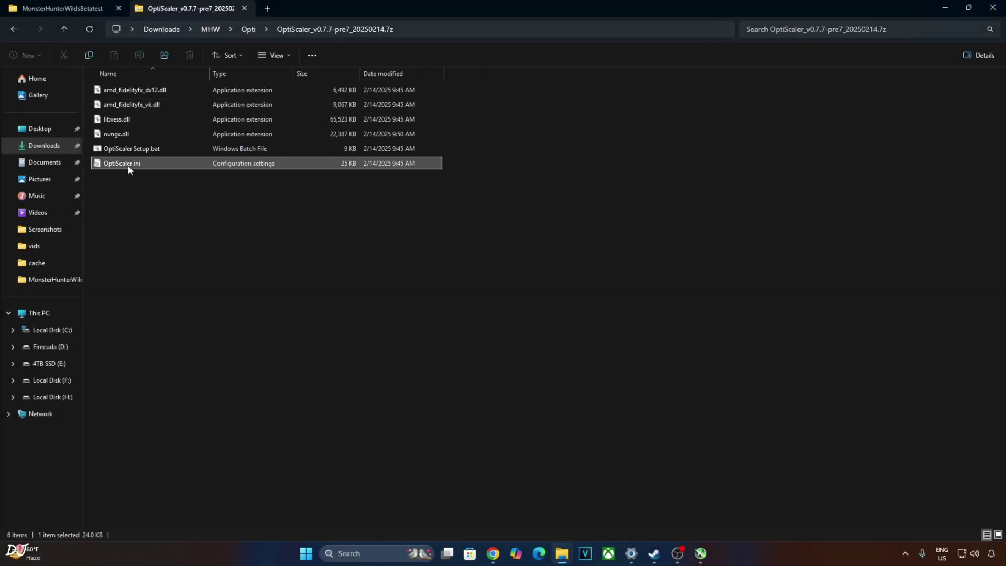
left_click(117, 134, "ctrl")
left_click(120, 119, "ctrl")
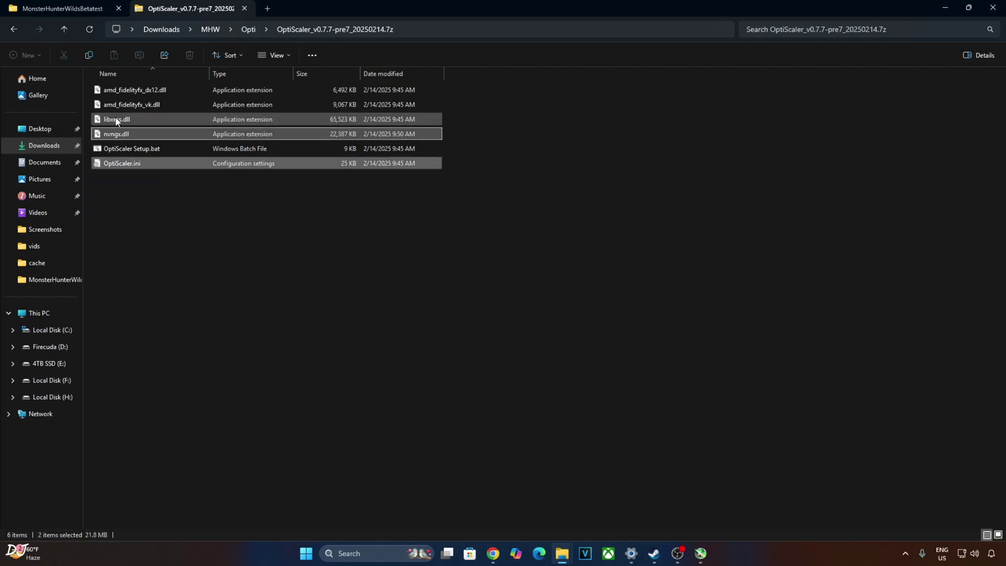
left_click(145, 91, "ctrl")
right_click(118, 168)
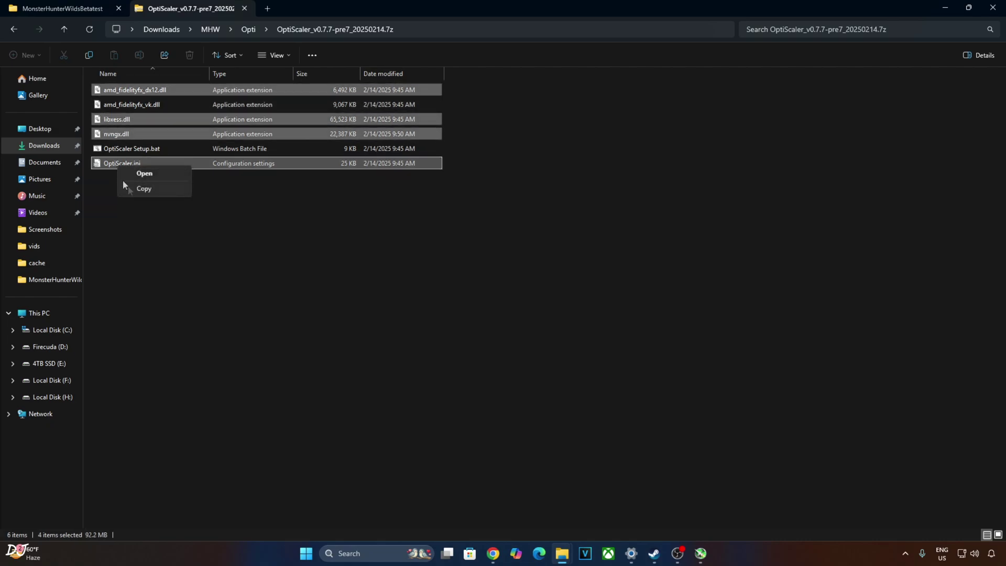
left_click(151, 189)
Switch to Steam, open the local files of Monster Hunter Wilds Beta test and paste the copied OptiScaler files, replacing the existing libxess.dll.
left_click(658, 559)
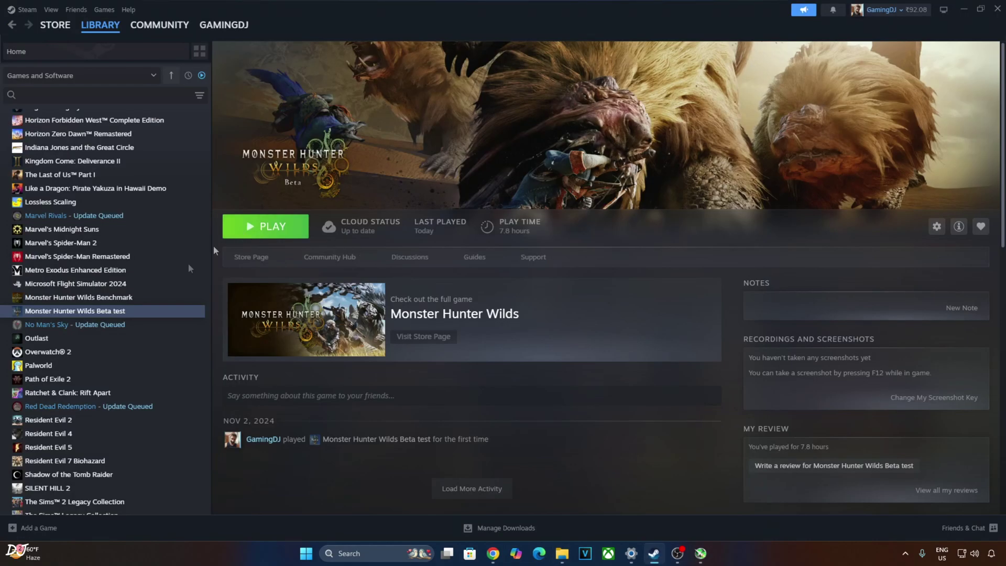
left_click(92, 311)
right_click(93, 313)
mouse_move(126, 377)
left_click(197, 397)
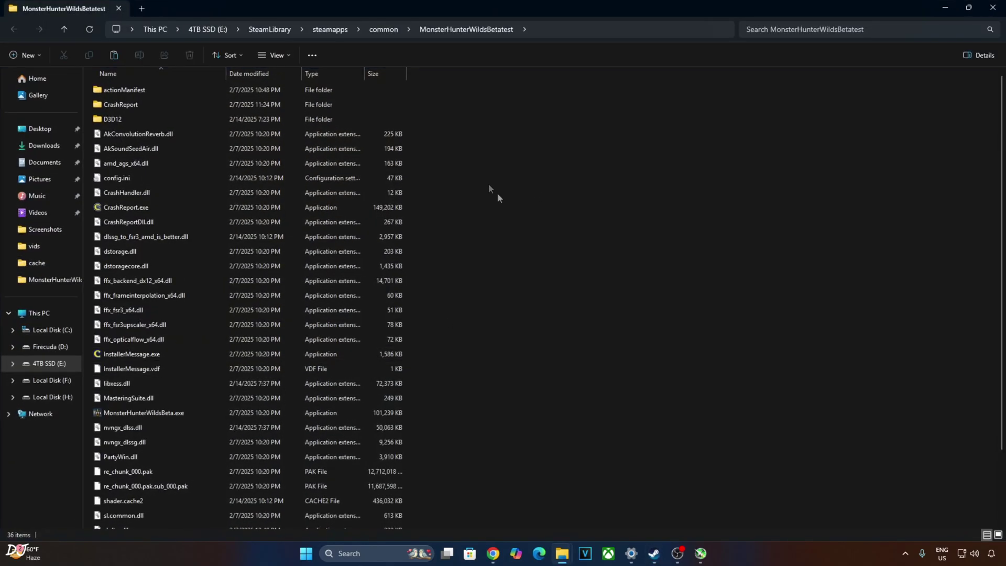
key("ctrl+v")
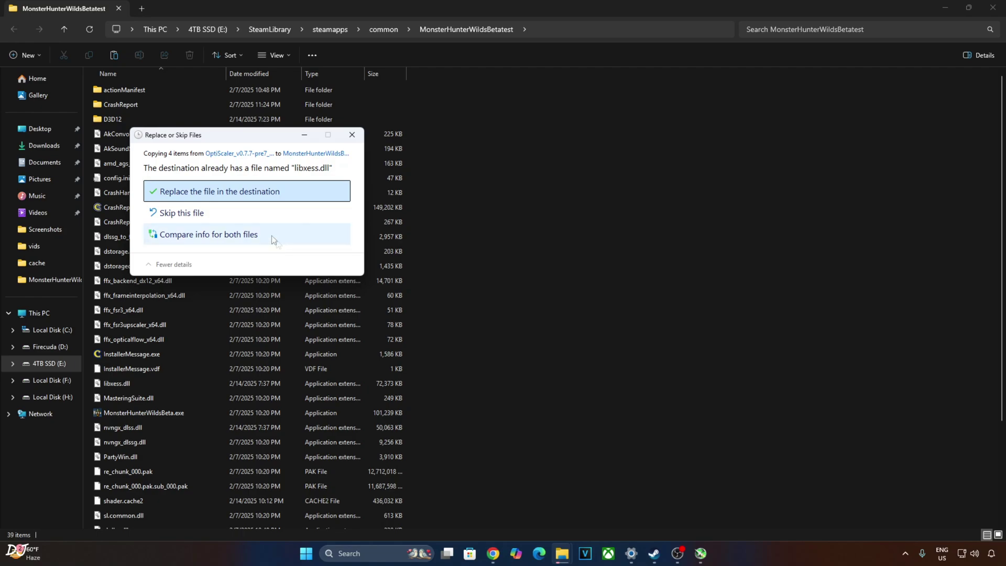
left_click(225, 191)
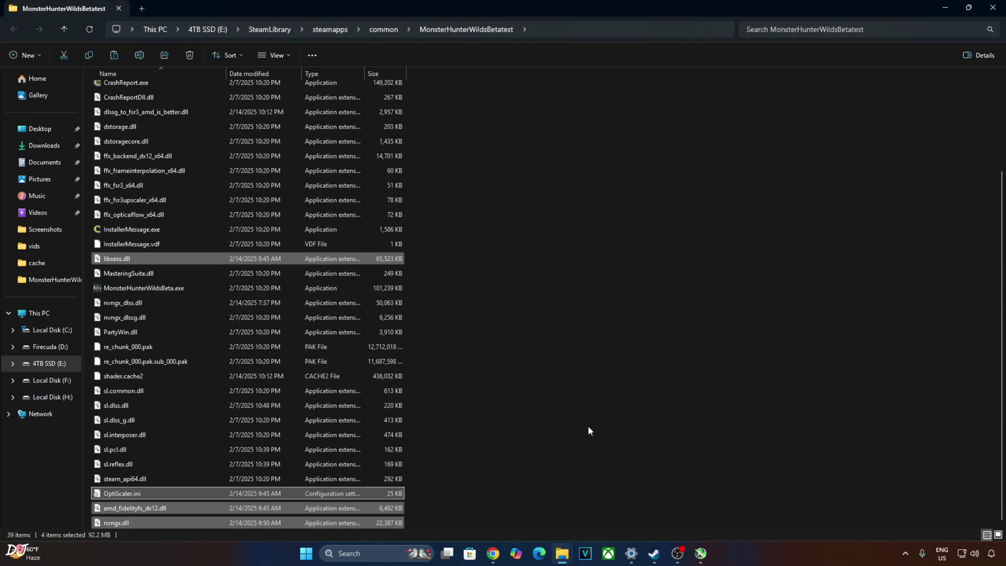
Rename nvngx.dll in the game folder to dxgi.dll.
left_click(115, 522)
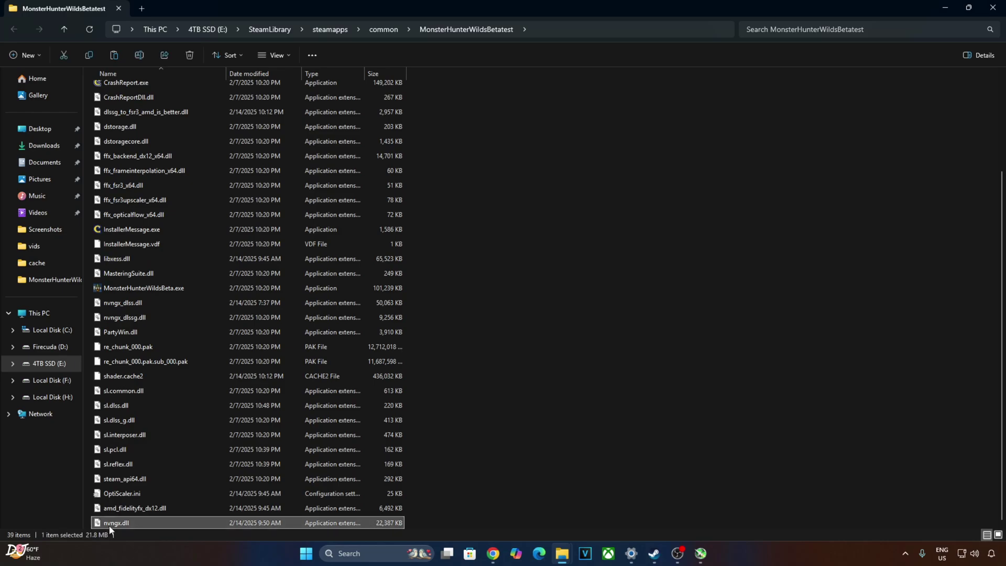
right_click(110, 523)
left_click(140, 490)
left_click(146, 504)
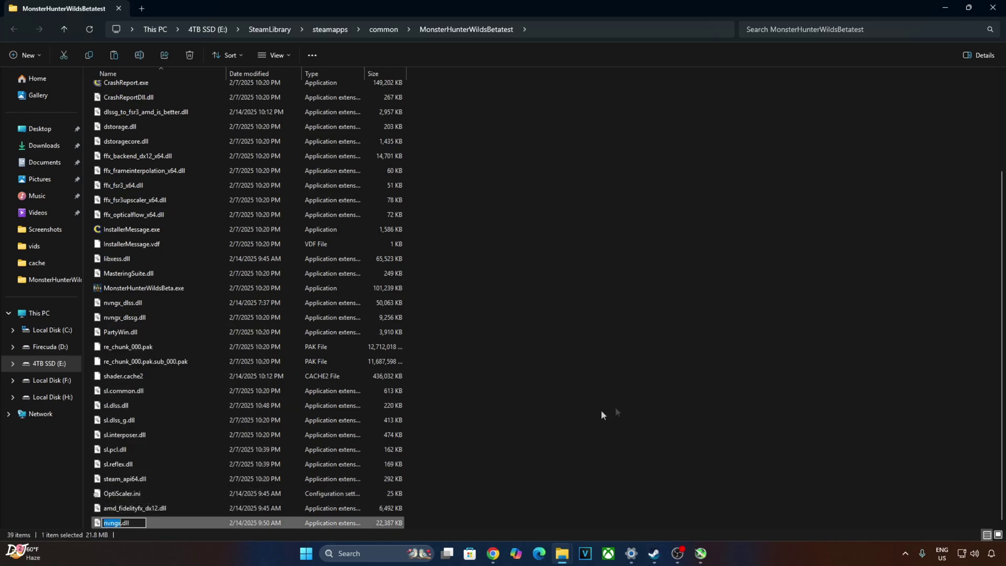
type("dxgi")
type("i")
left_click(647, 402)
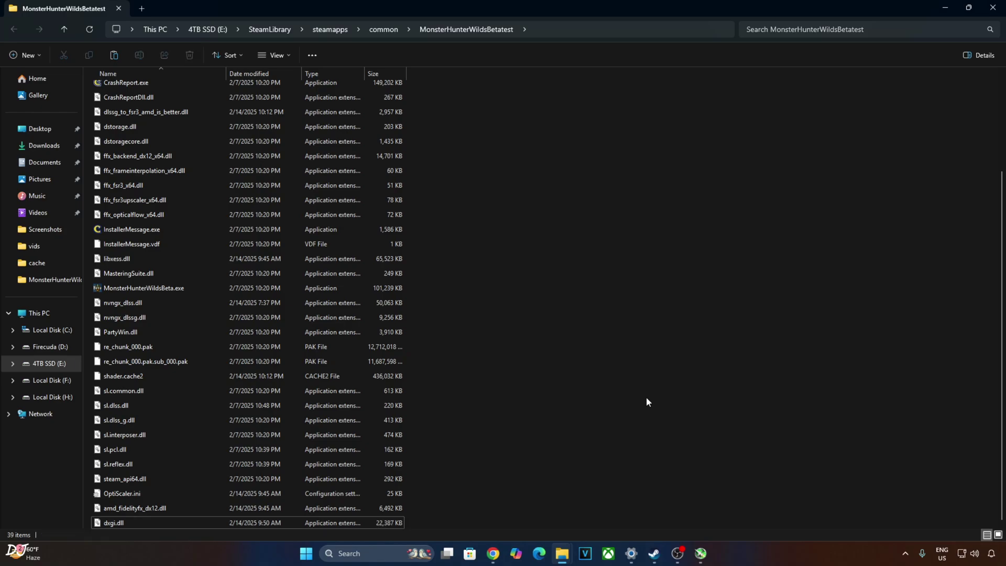
Open OptiScaler.ini, set FGType to Nukems, then save and close the file.
double_click(131, 495)
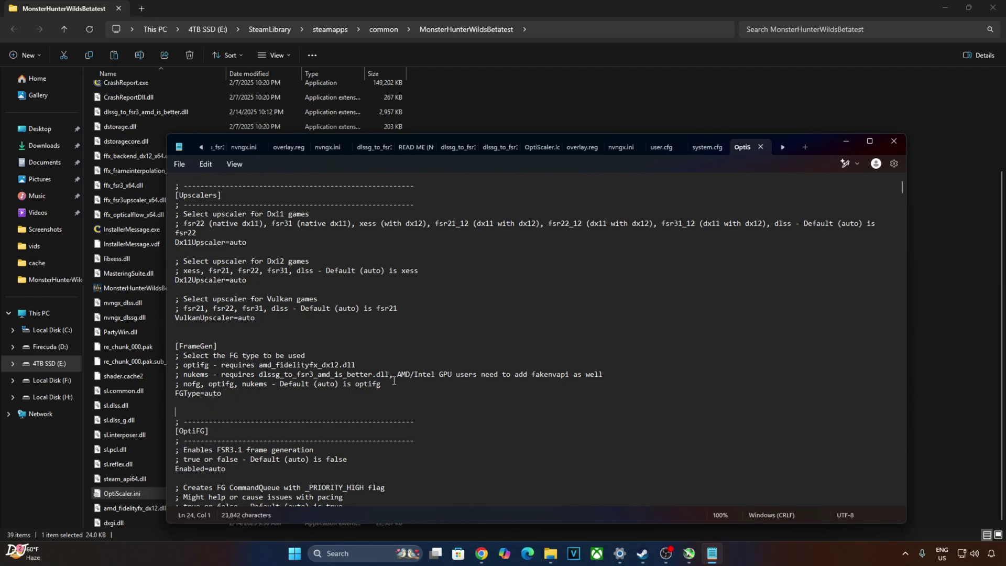
double_click(212, 394)
type("Nukems")
left_click(179, 164)
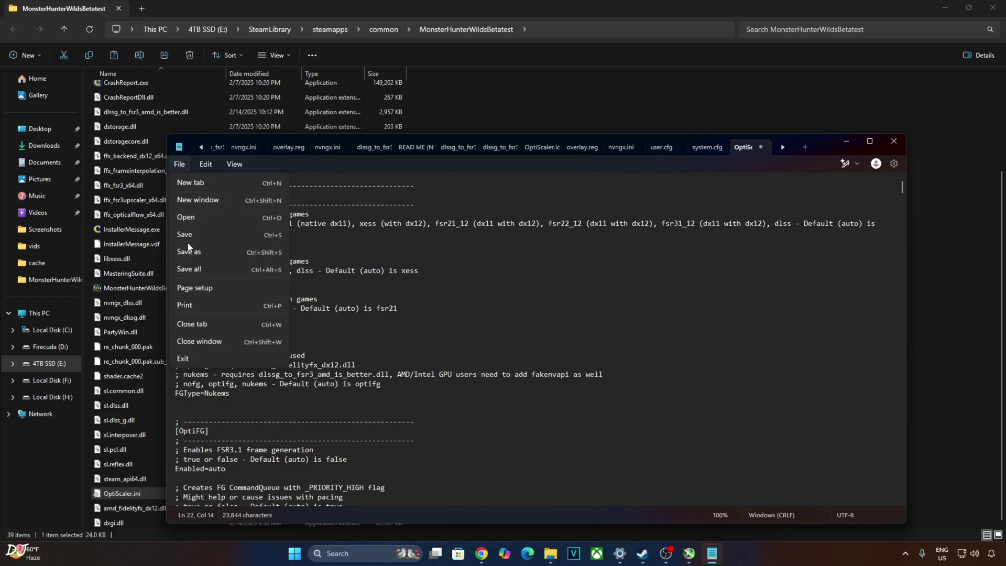
left_click(187, 236)
left_click(885, 143)
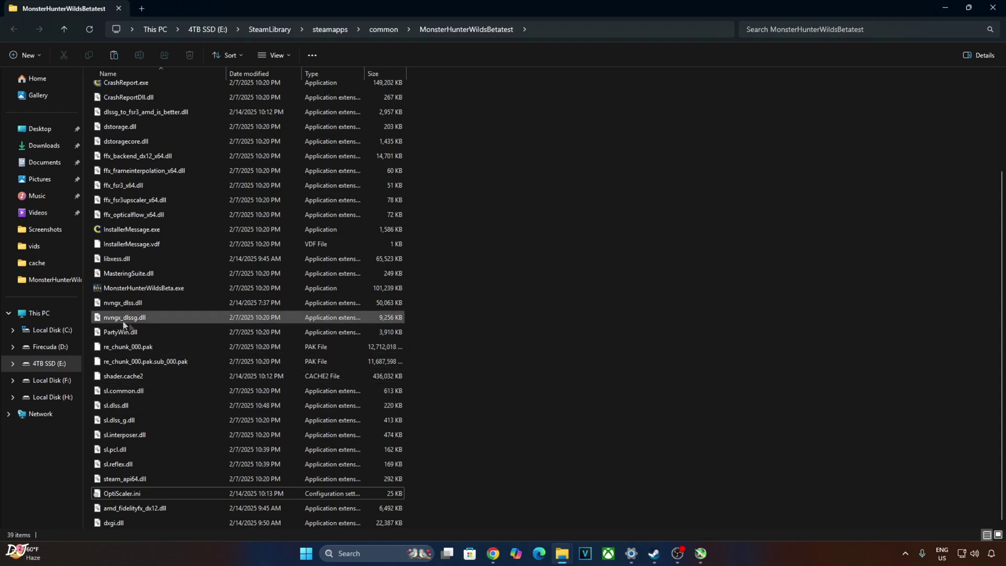
Copy nvngx_dlss.dll from the nvngx_dlss_310.2.zip archive in the DLSS folder.
mouse_move(126, 306)
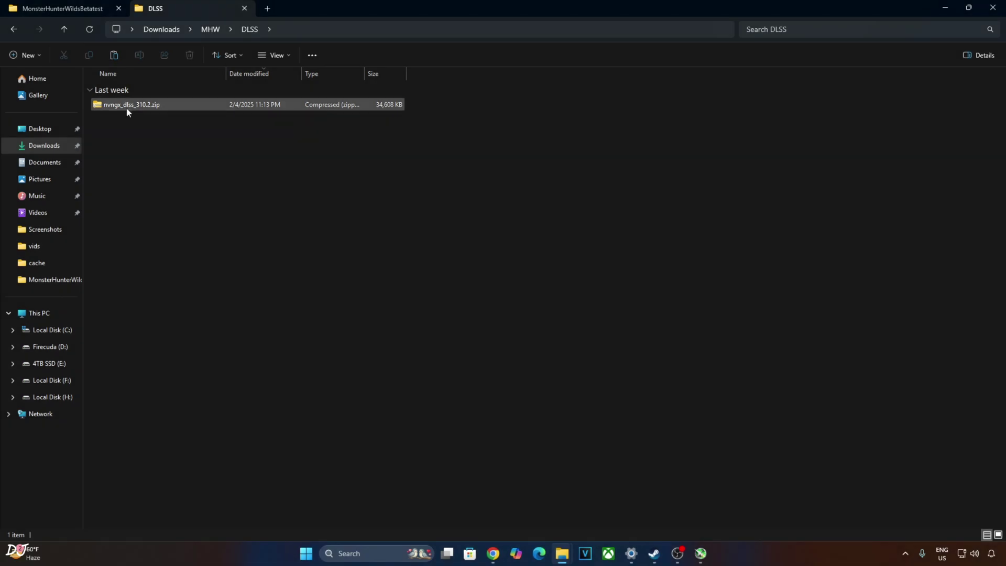
double_click(128, 106)
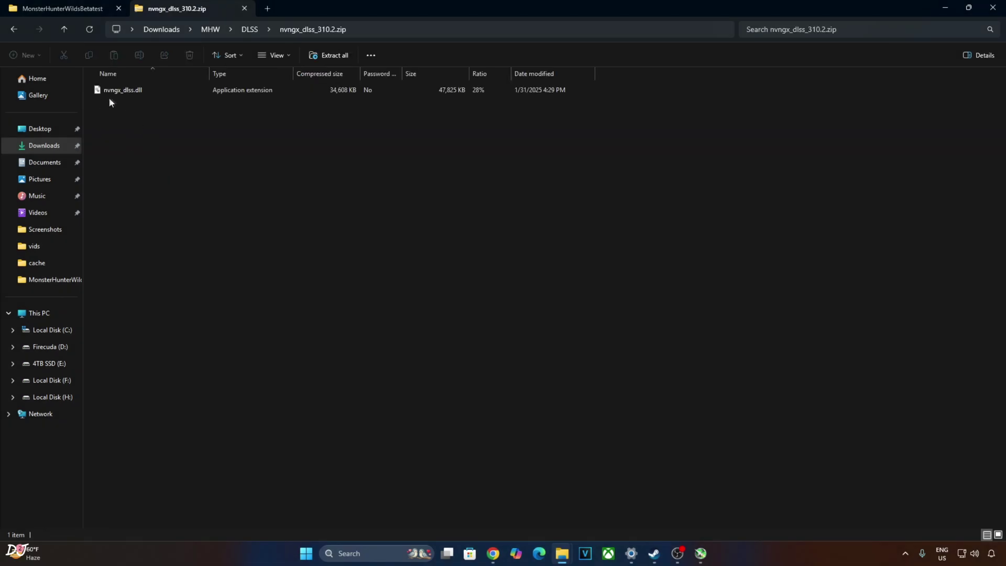
right_click(113, 92)
left_click(141, 125)
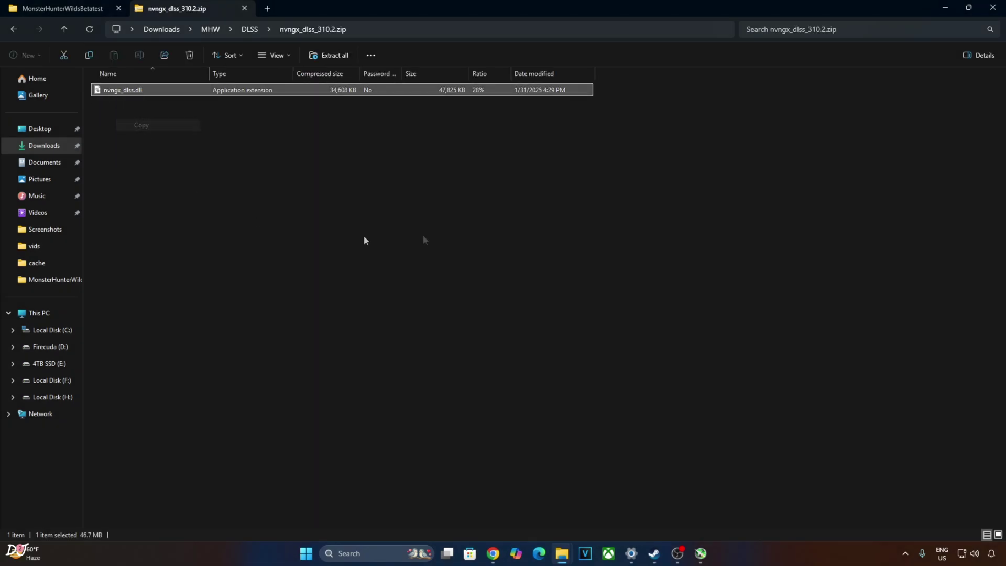
Switch to Steam, open the local files of Monster Hunter Wilds Beta test and paste nvngx_dlss.dll, replacing the existing file.
left_click(654, 553)
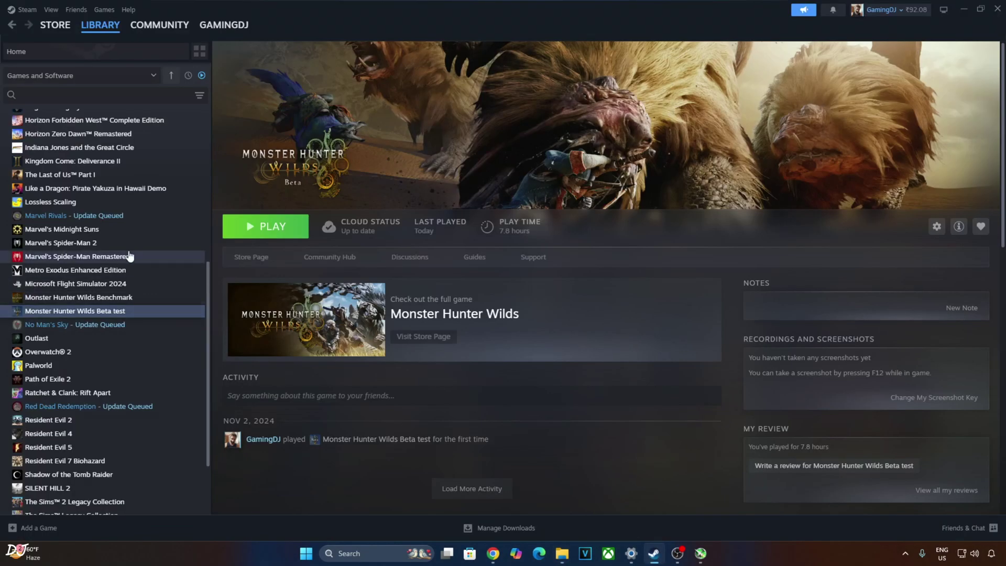
right_click(80, 314)
mouse_move(100, 372)
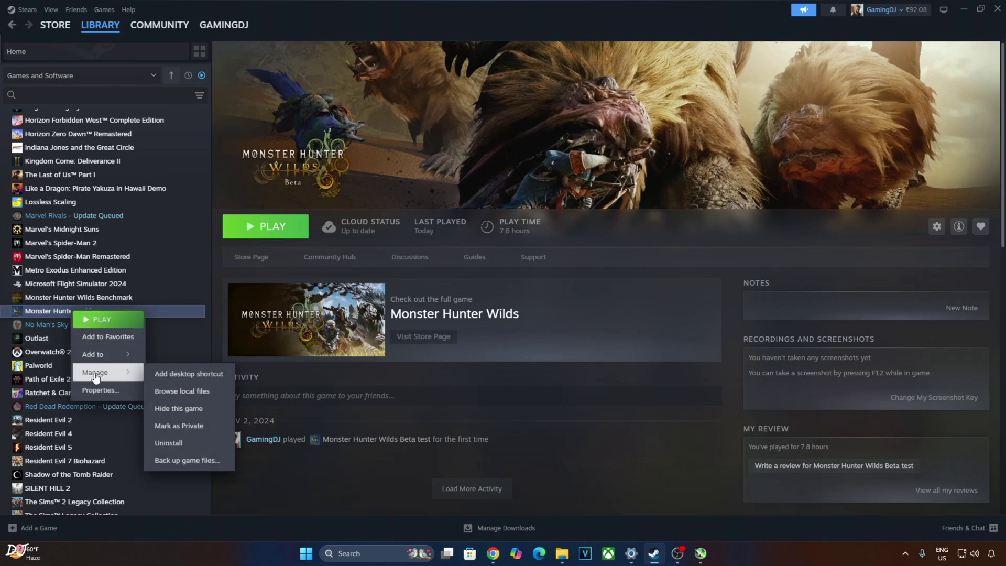
left_click(188, 393)
right_click(534, 233)
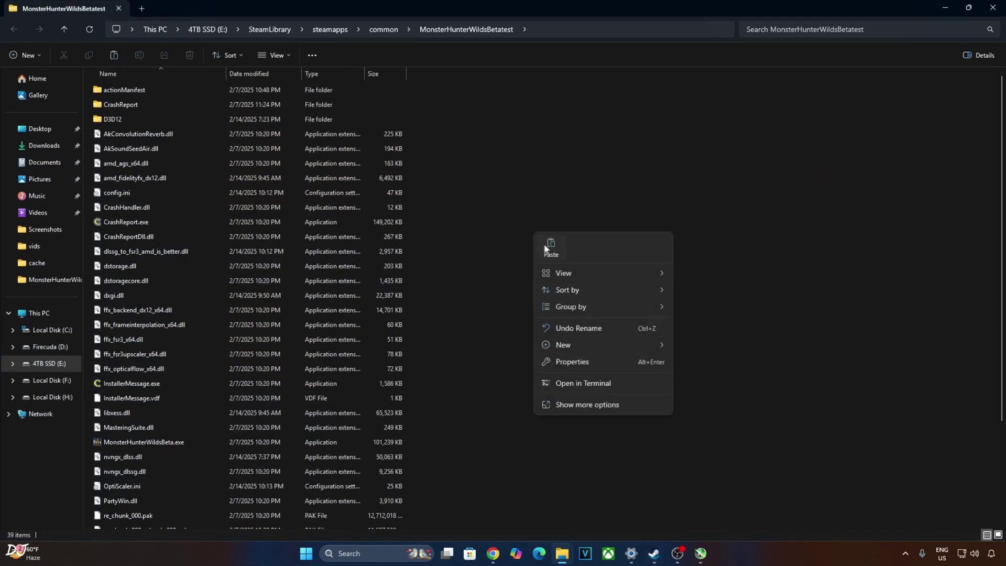
left_click(547, 250)
left_click(454, 195)
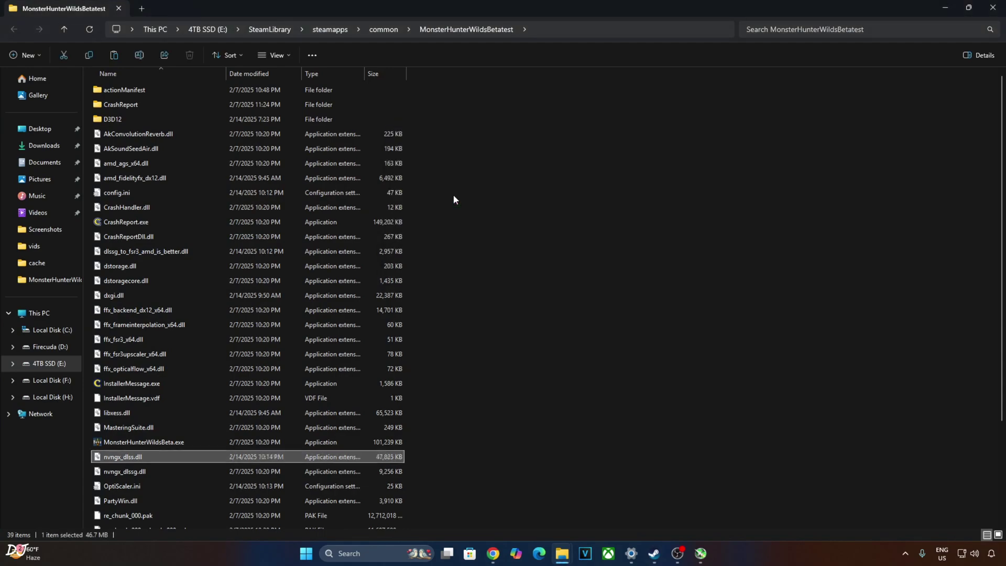
left_click(512, 366)
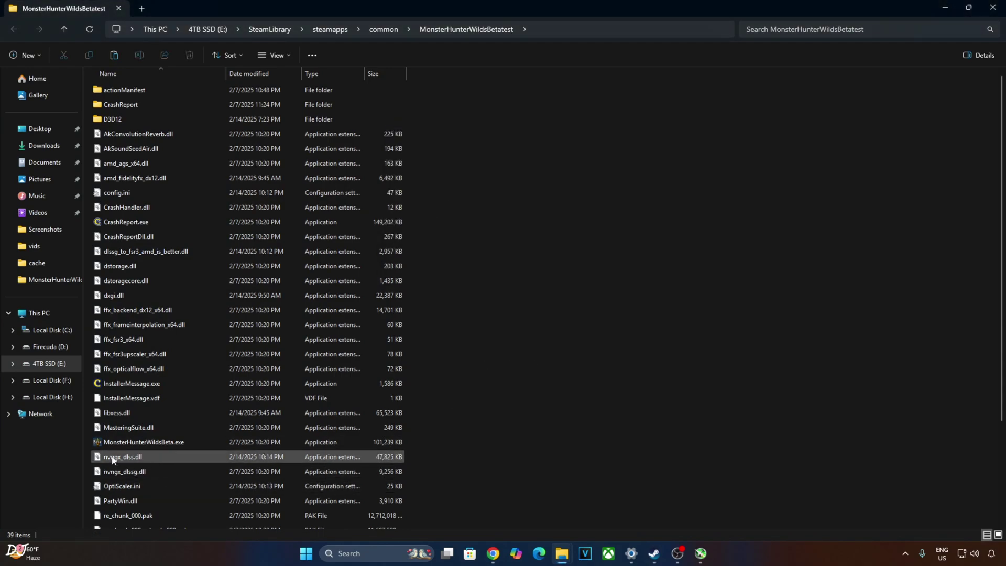
mouse_move(113, 460)
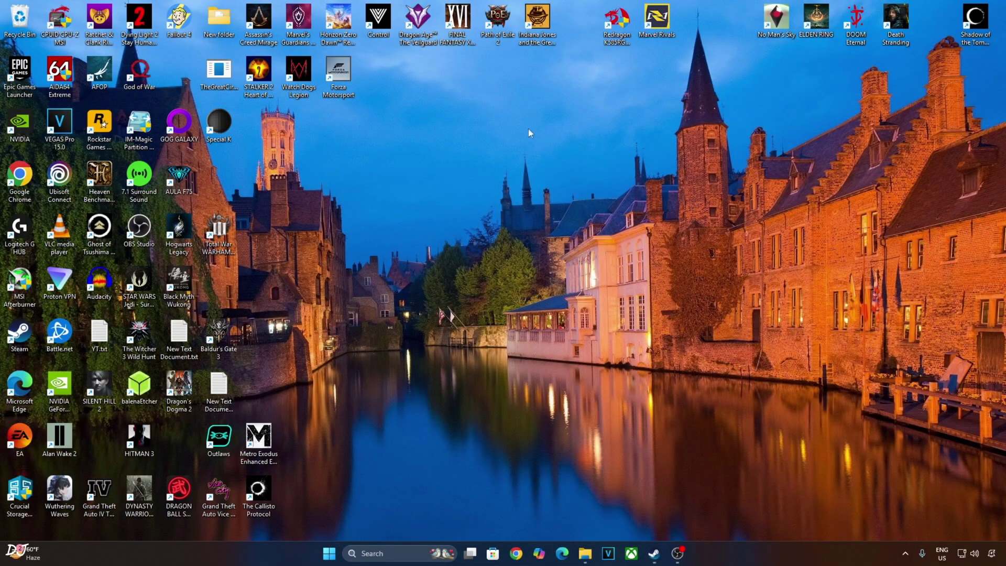
Open the Windows display Graphics settings and check Hardware-accelerated GPU scheduling in the advanced graphics settings.
right_click(423, 137)
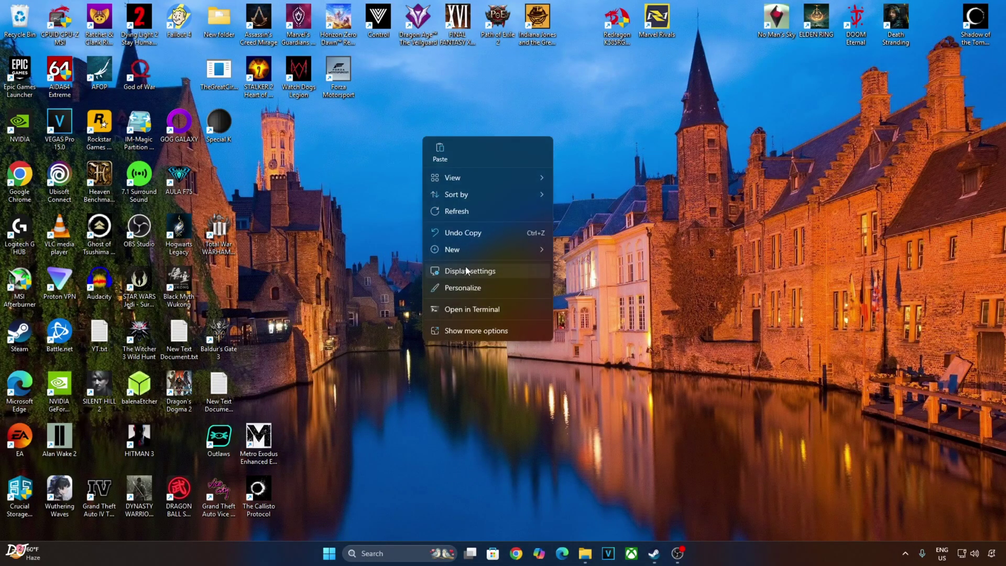
left_click(438, 270)
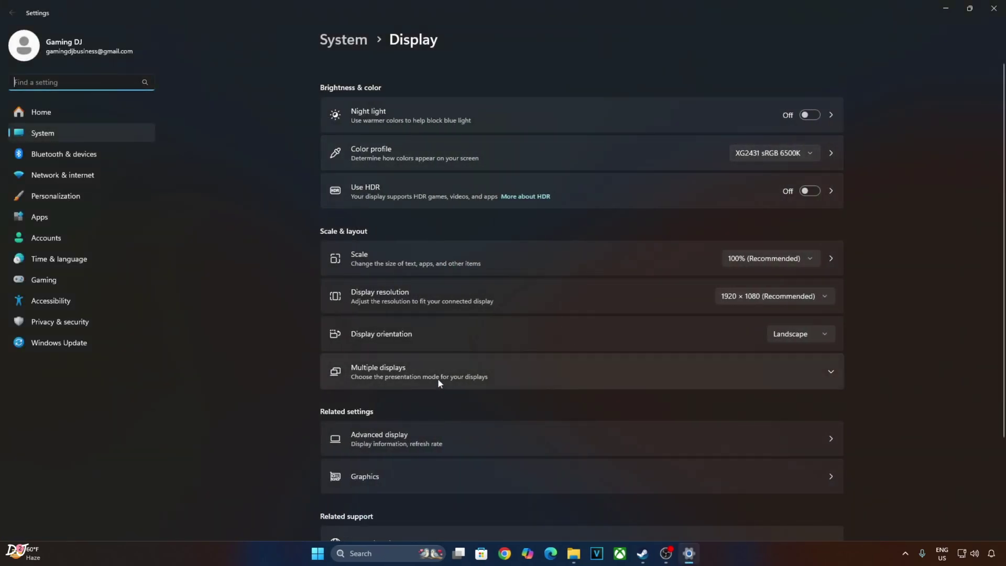
left_click(371, 485)
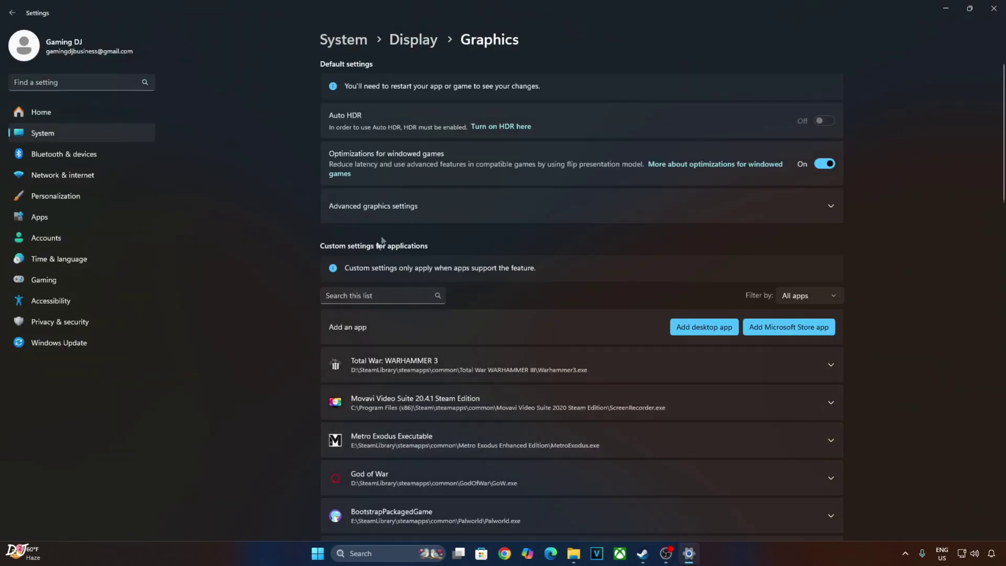
left_click(365, 207)
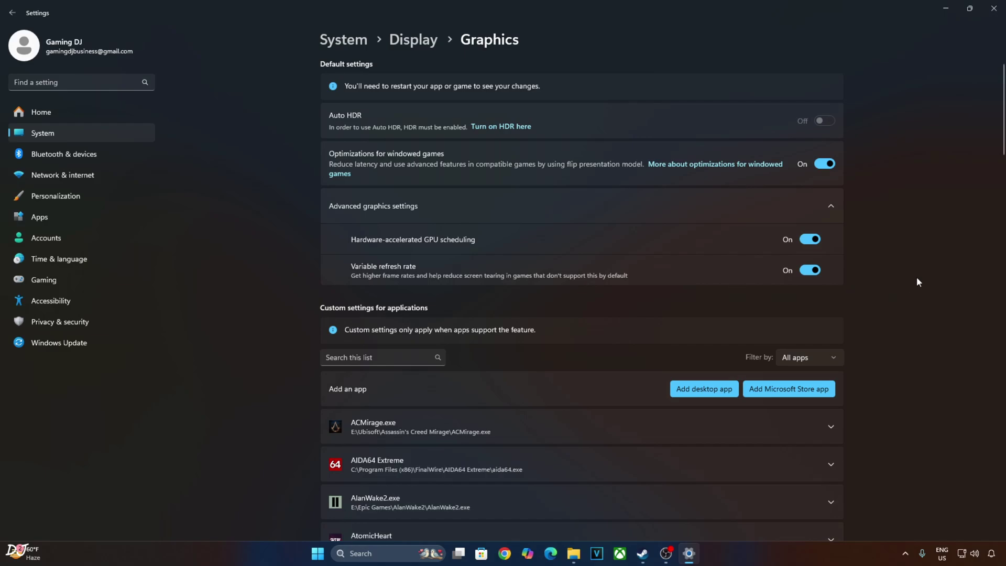
Open NVIDIA Control Panel and check the Vertical sync setting in the Monster Hunter Wilds program profile.
key("super")
type("nv")
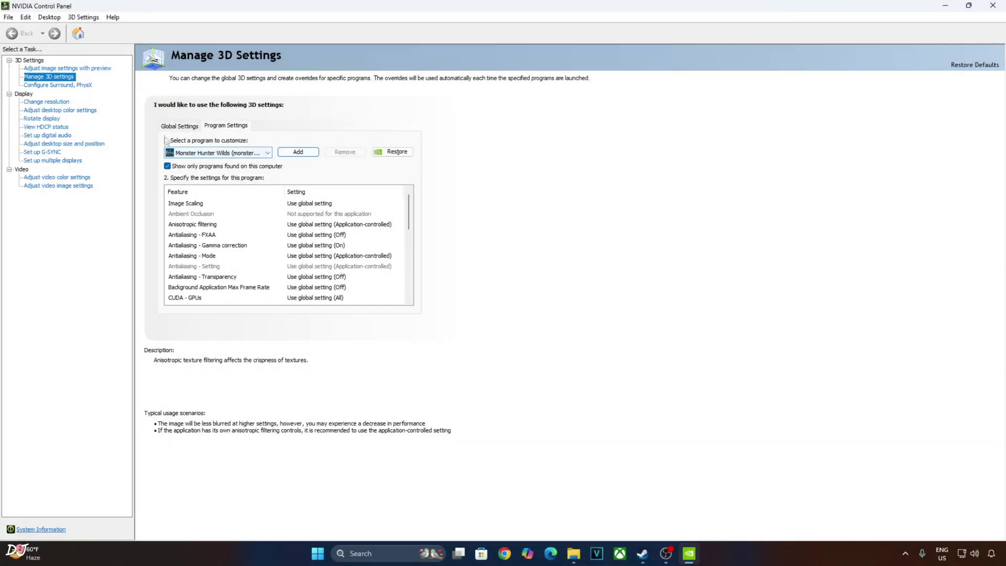
left_click_drag(409, 213, 406, 296)
mouse_move(210, 276)
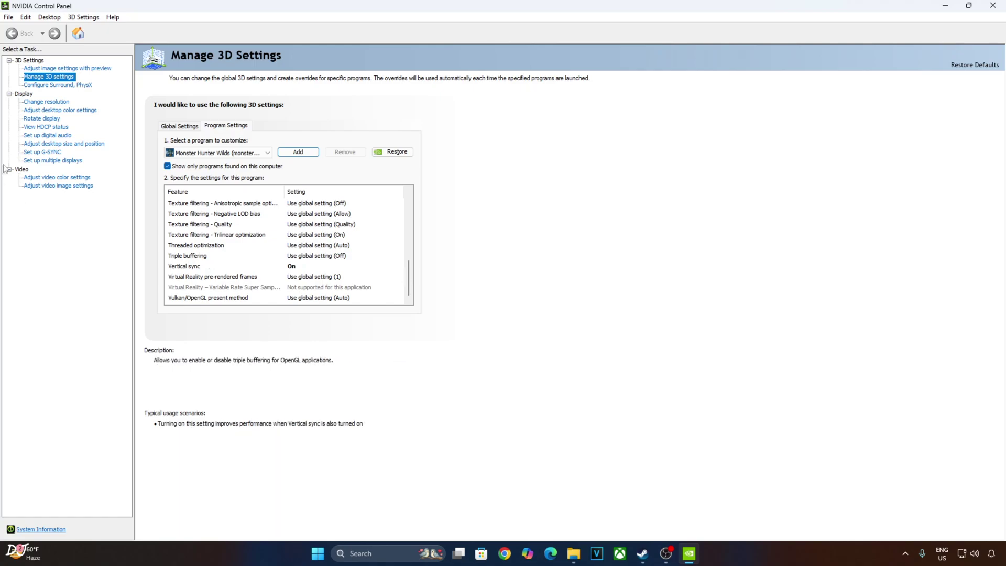
Open the G-SYNC setup page and turn on the G-SYNC Compatible Indicator.
left_click(46, 153)
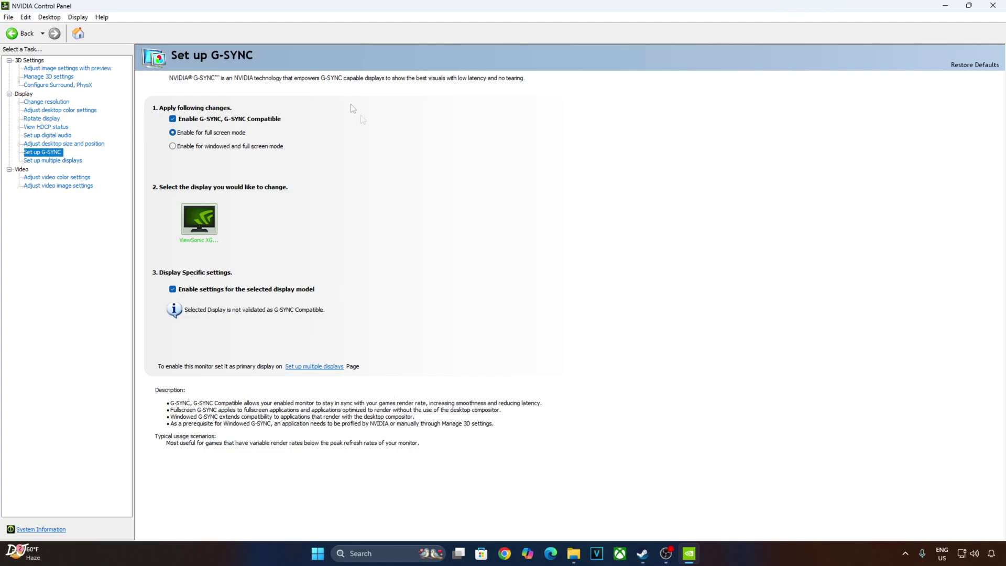
left_click(79, 20)
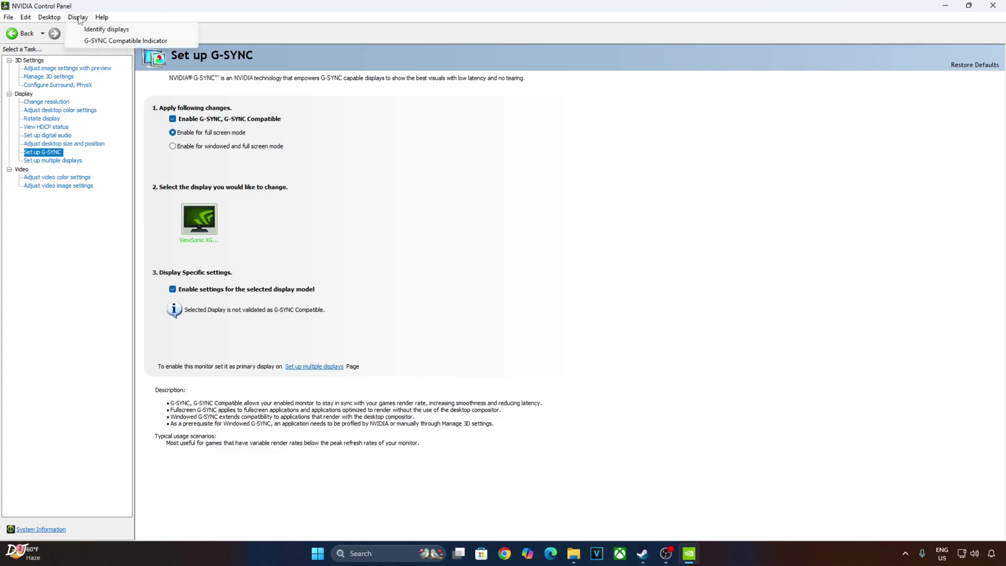
left_click(149, 42)
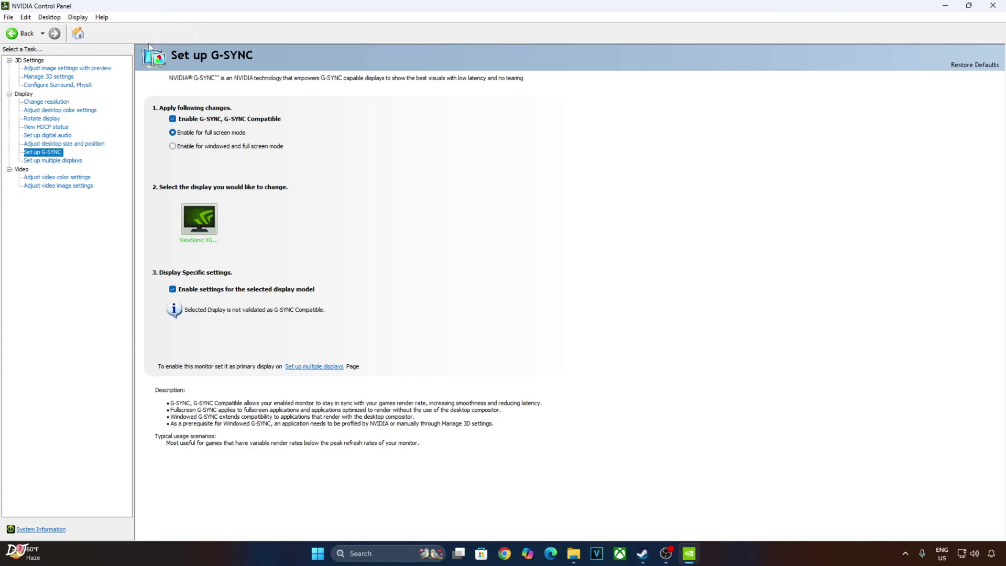
left_click(79, 18)
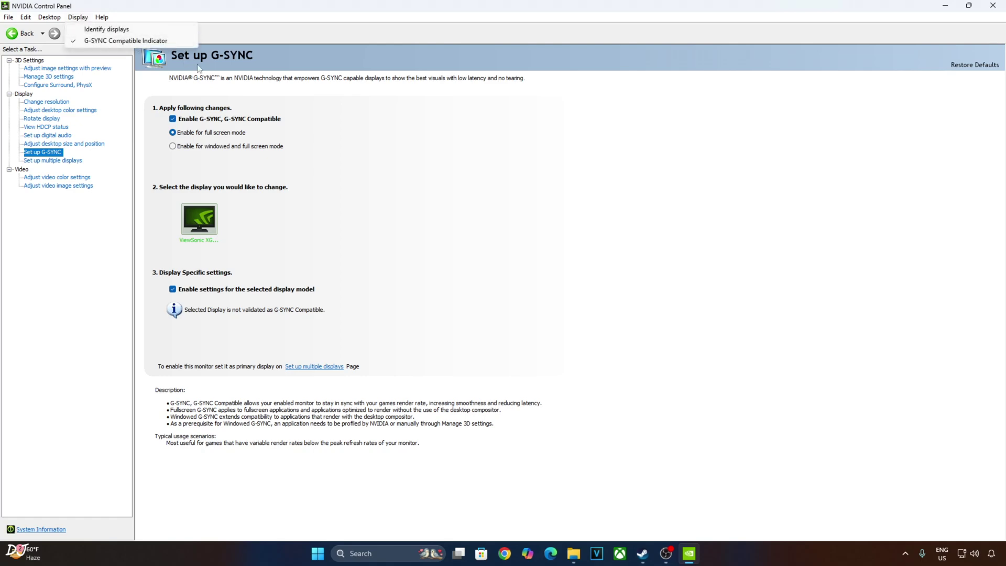
left_click(638, 203)
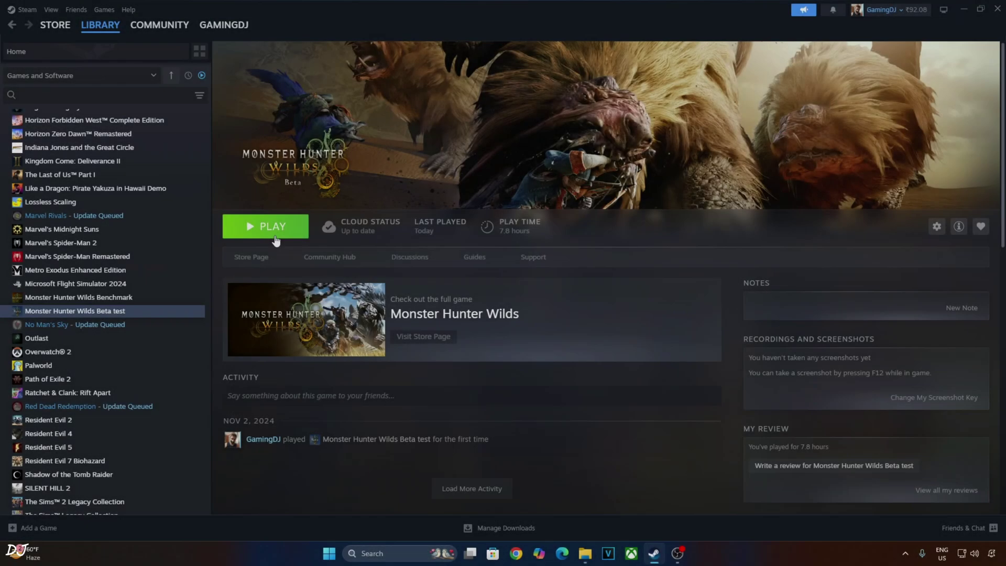
Switch to Monster Hunter Wilds and enable Frame Generation in the Graphics options.
left_click(276, 241)
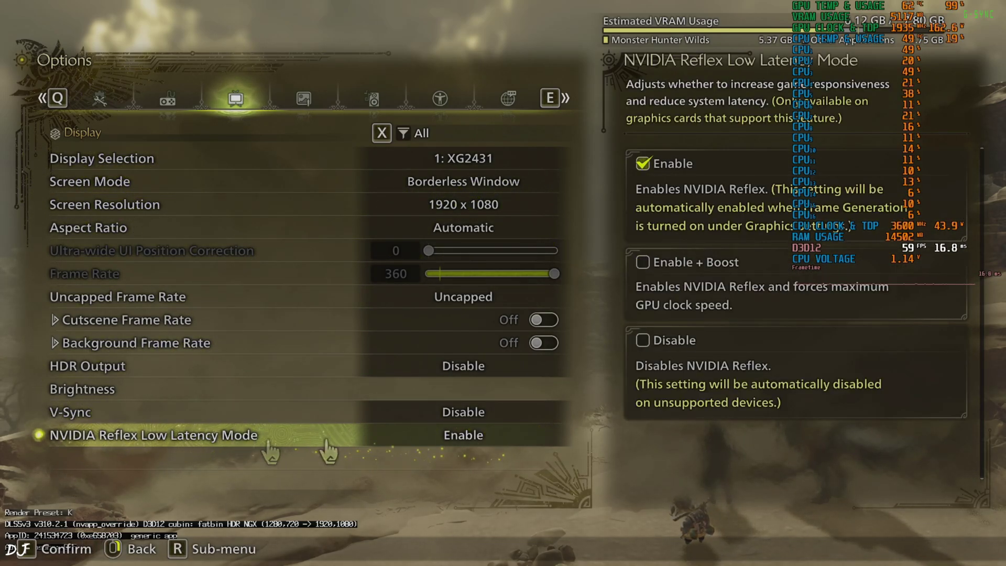
left_click(304, 100)
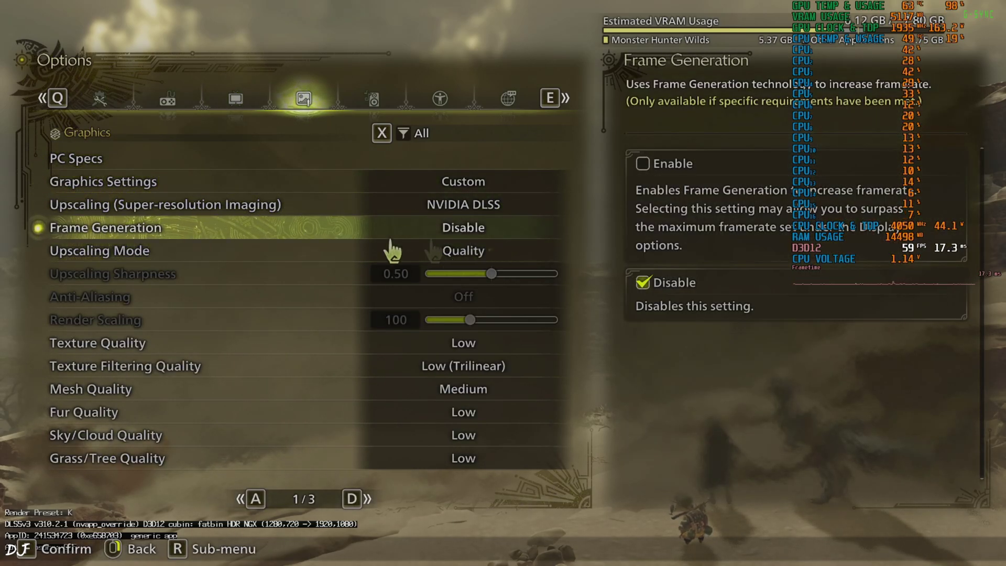
left_click(455, 231)
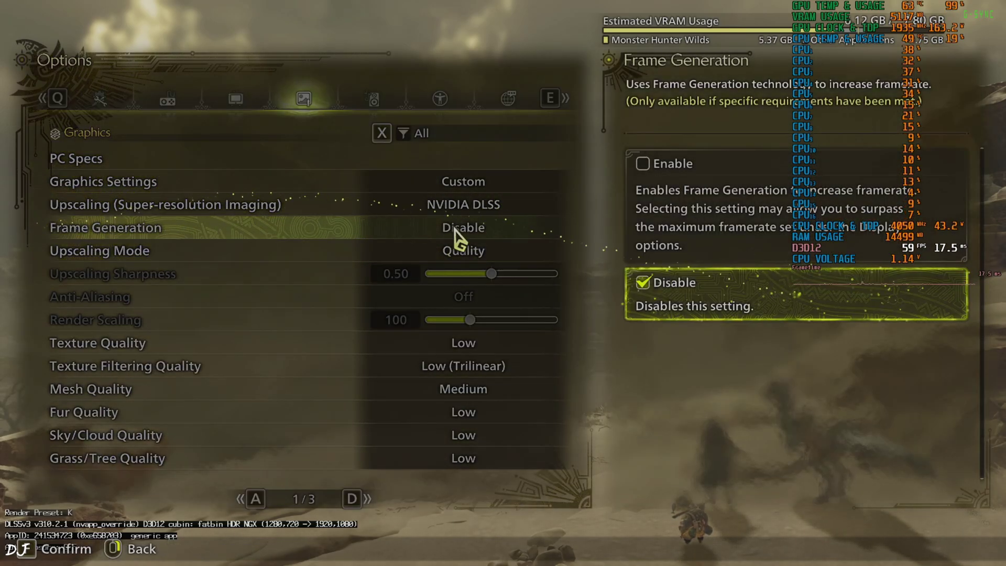
left_click(649, 168)
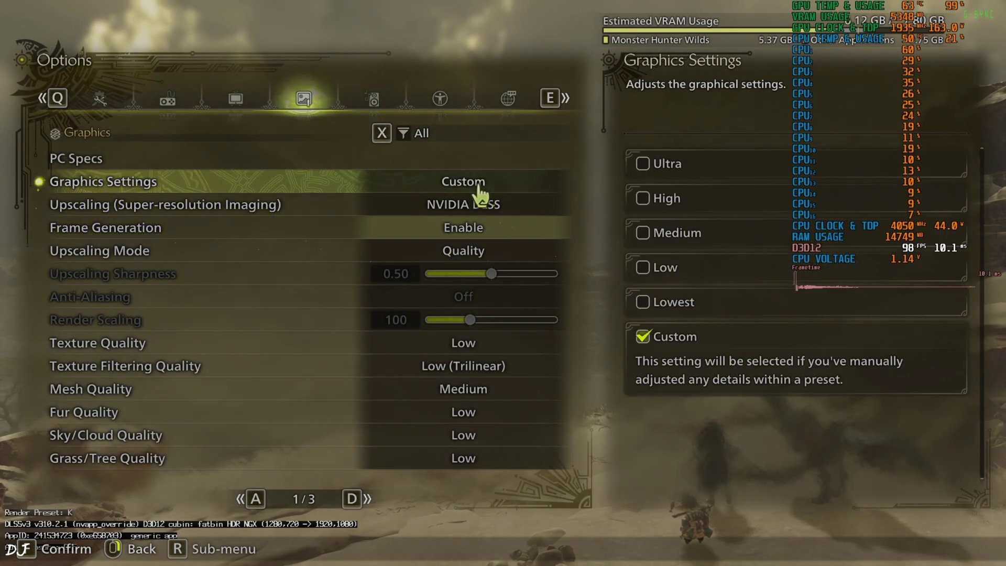
Set the Graphics Settings preset to Low and review the graphics options through page 3.
left_click(479, 187)
left_click(698, 269)
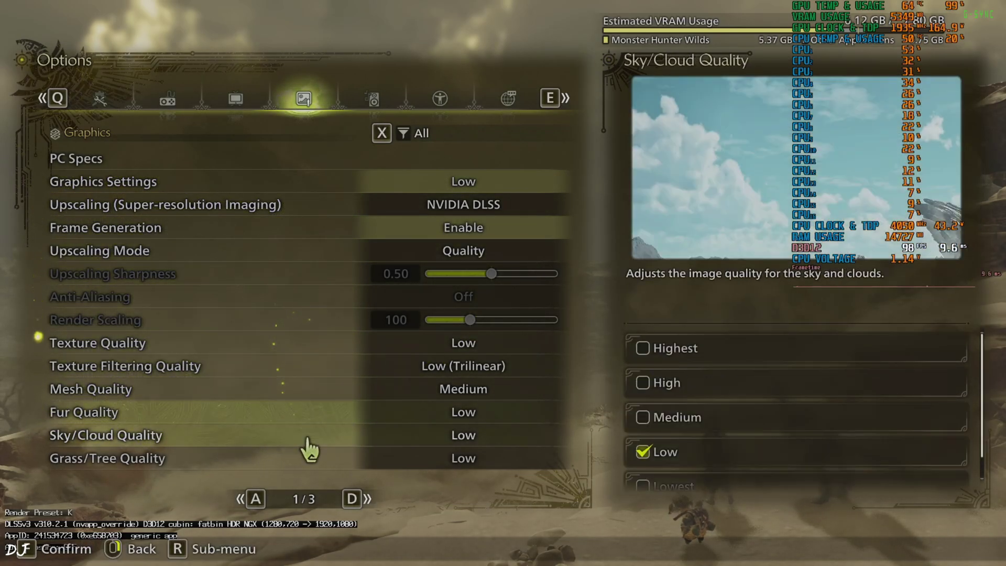
key("d")
key("d")
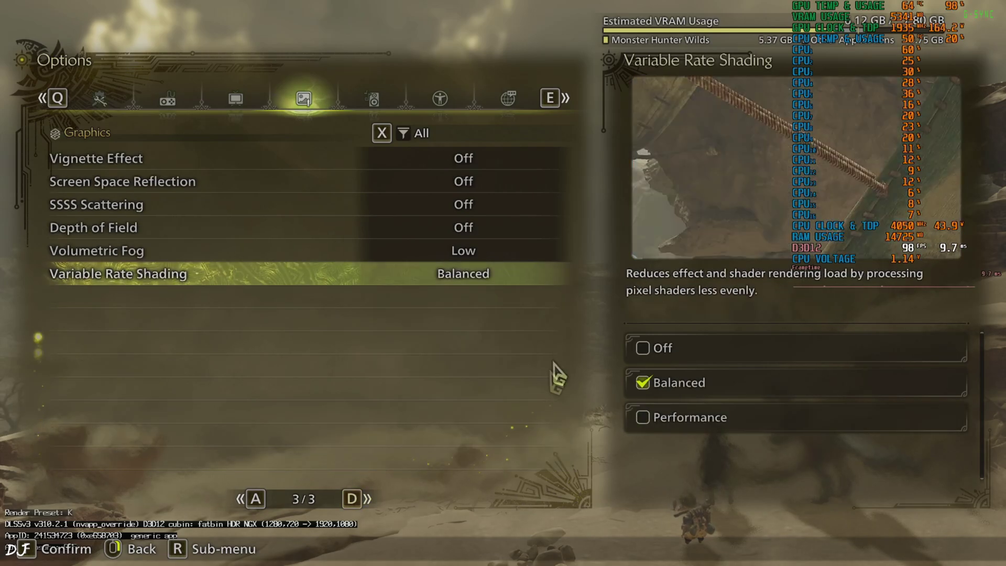
Turn Variable Rate Shading off in the Graphics options and return to the title screen.
left_click(453, 282)
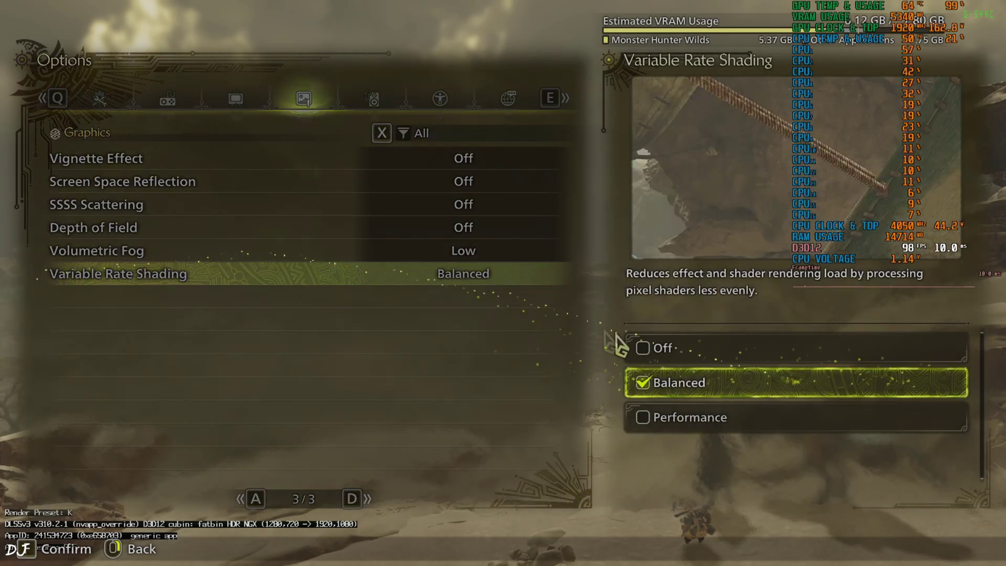
left_click(642, 354)
right_click(458, 378)
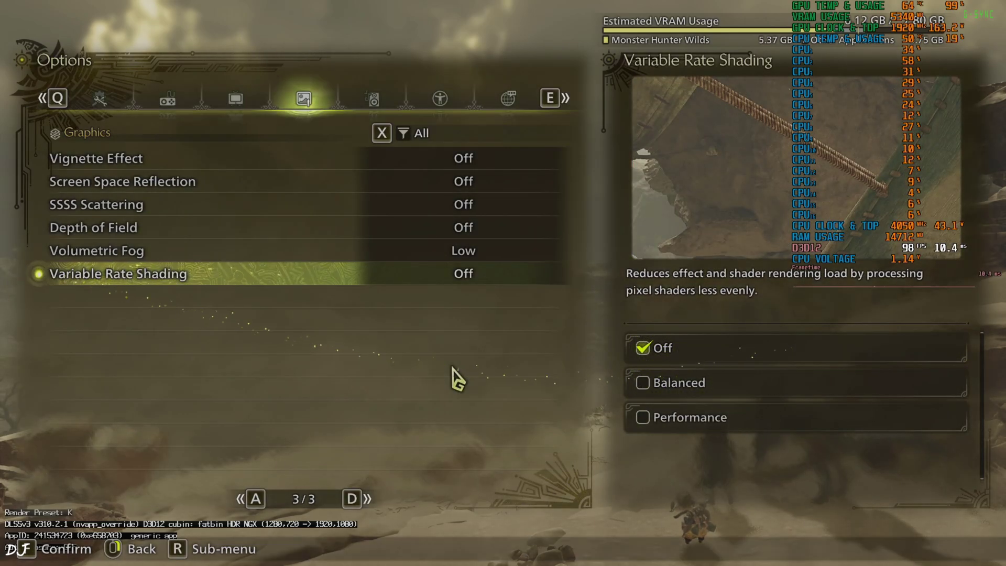
right_click(122, 508)
right_click(289, 439)
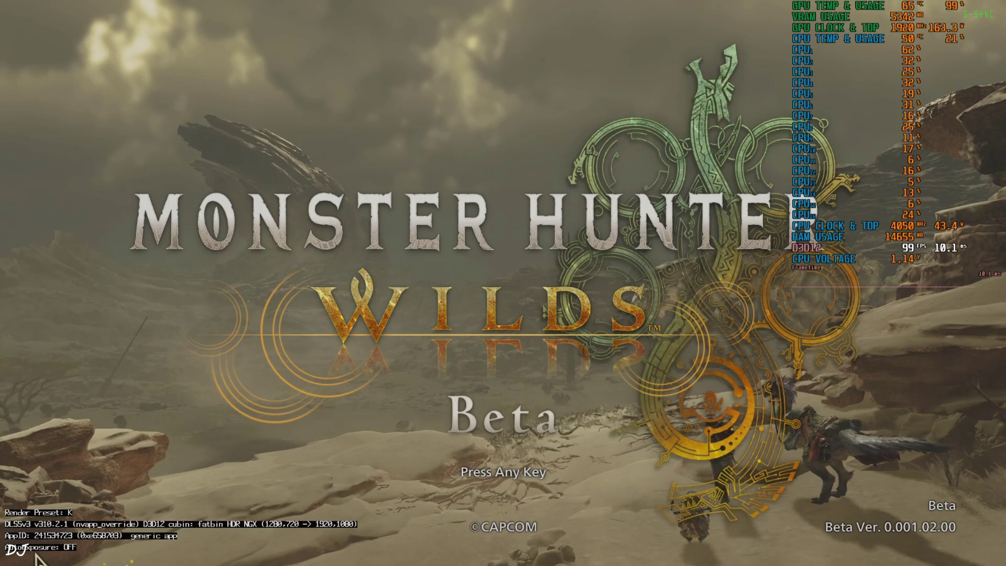
Enter the game's main menu, open the OptiScaler overlay and check its upscaler selection, keeping DLSS.
left_click(138, 437)
key("Insert")
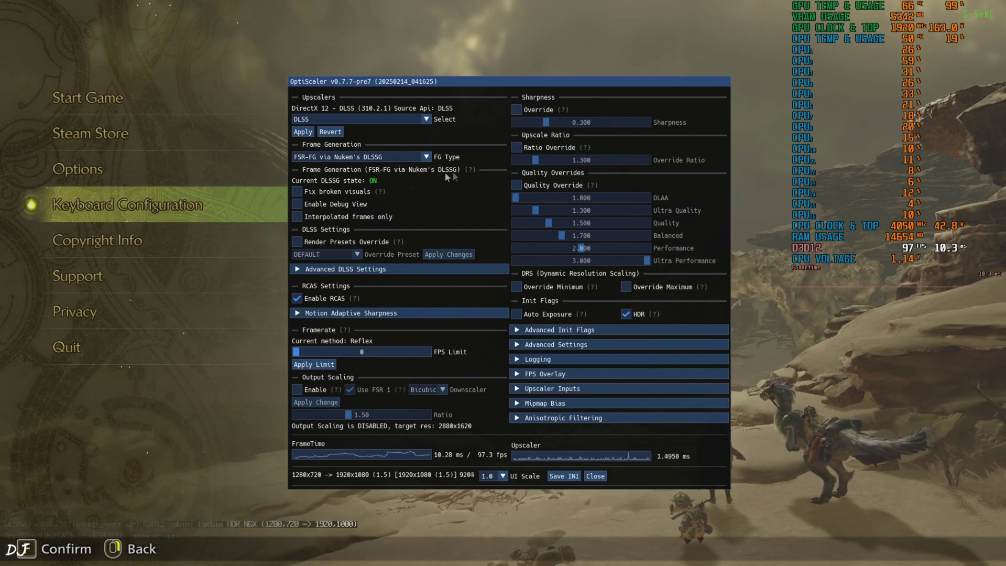
left_click(432, 124)
left_click(335, 128)
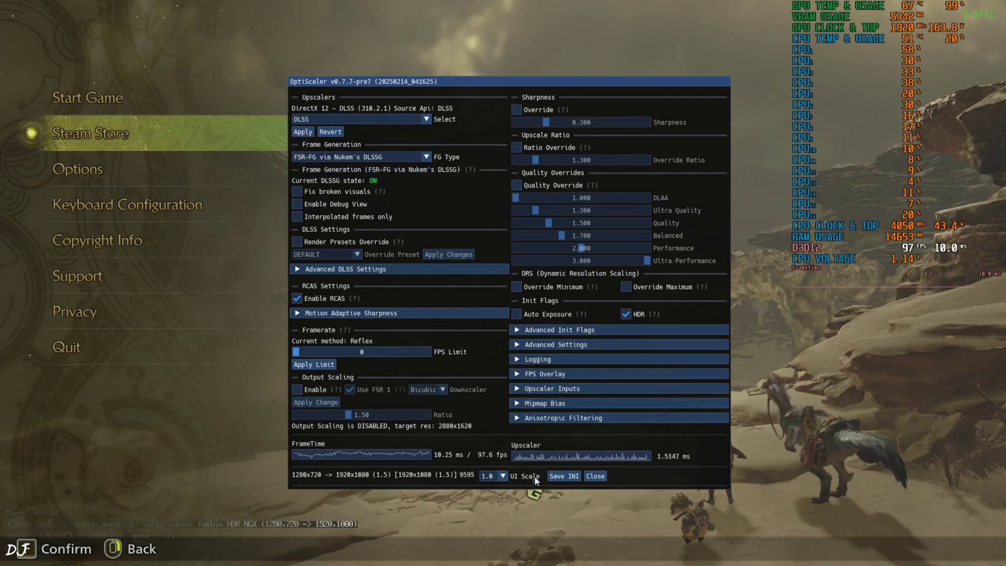
Enable Auto Exposure under OptiScaler's Init Flags, close the overlay and leave the game's main menu.
left_click(516, 314)
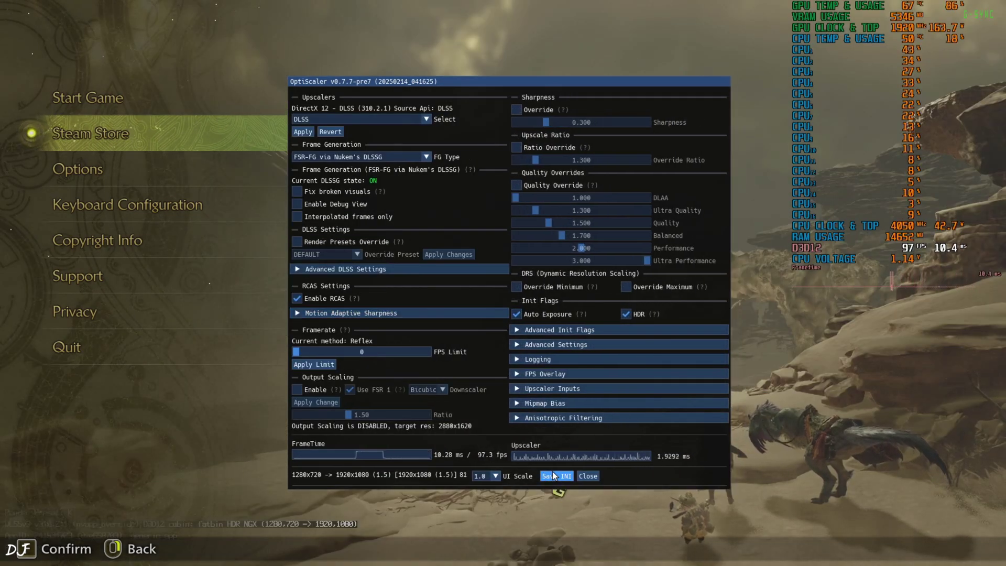
left_click(588, 476)
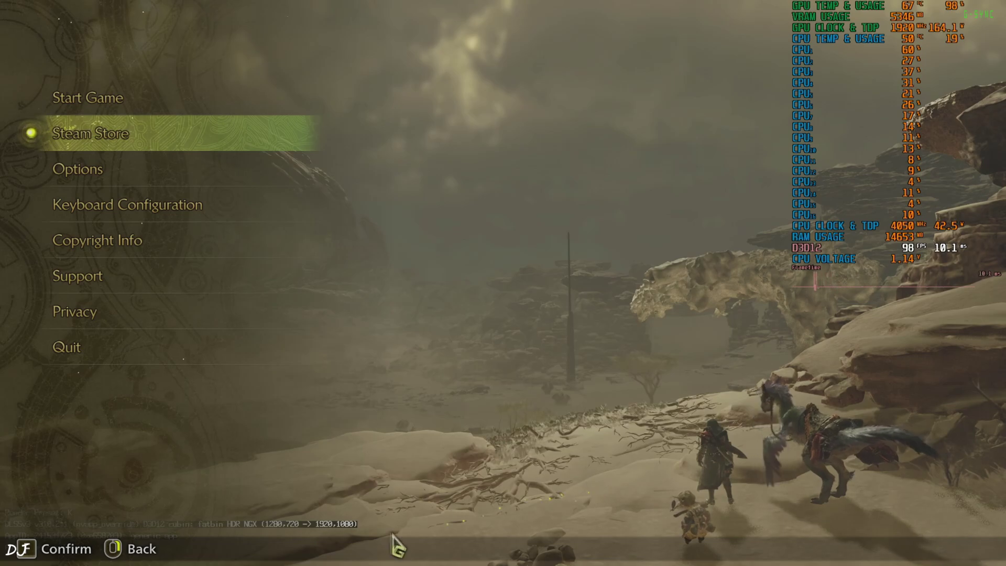
right_click(361, 463)
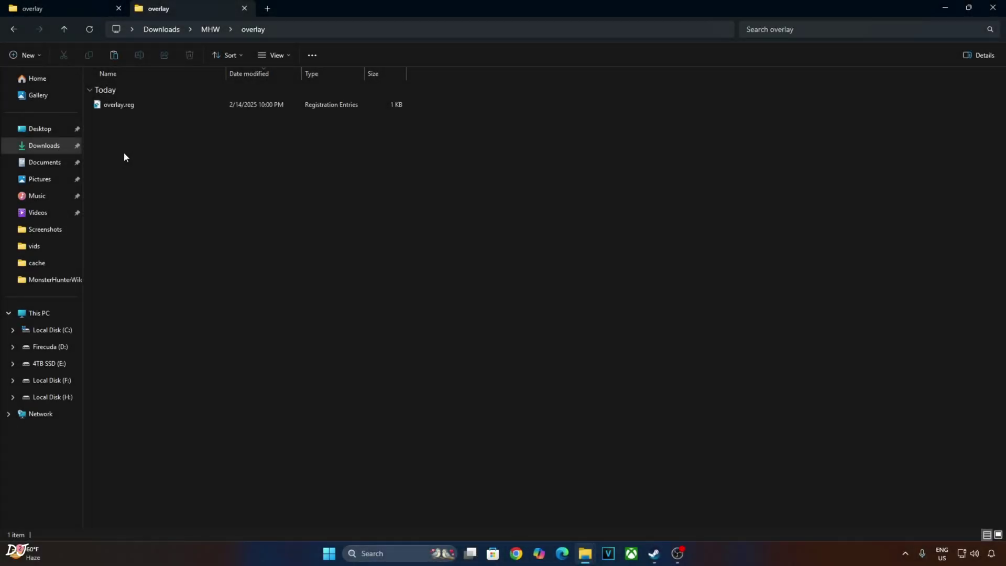
Switch to the overlay folder, open overlay.reg in Notepad, set ShowDlssIndicator to dword:00000000, save the file and close it.
right_click(115, 104)
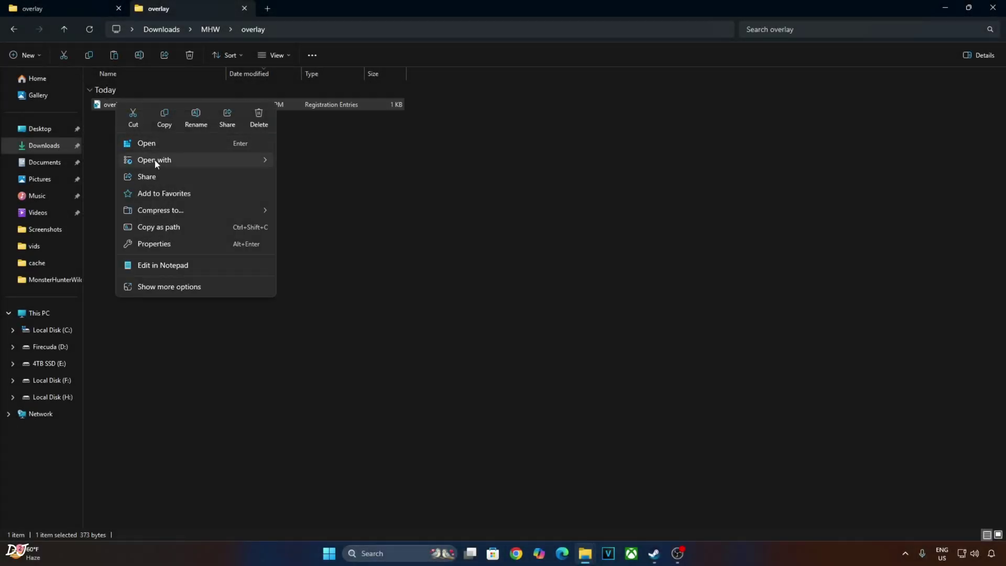
mouse_move(155, 161)
left_click(328, 161)
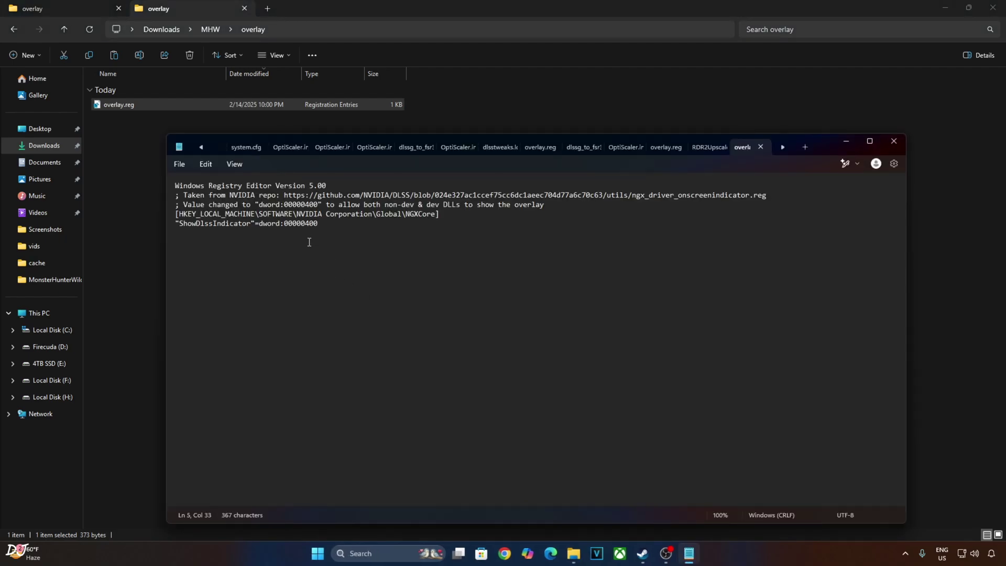
left_click(179, 164)
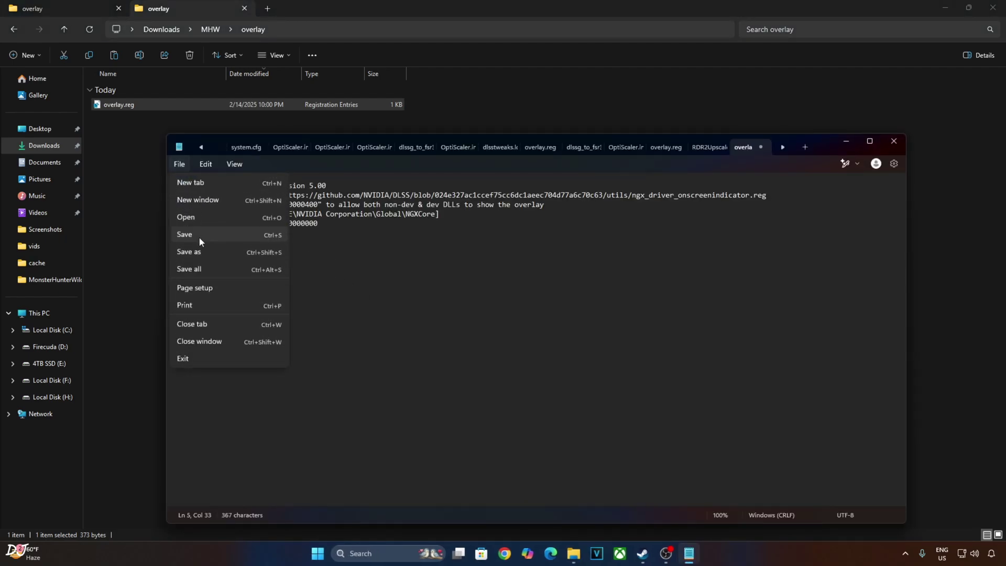
left_click(199, 237)
left_click(894, 141)
Merge the edited overlay.reg into the Windows registry and accept the confirmation prompts.
left_click(124, 103)
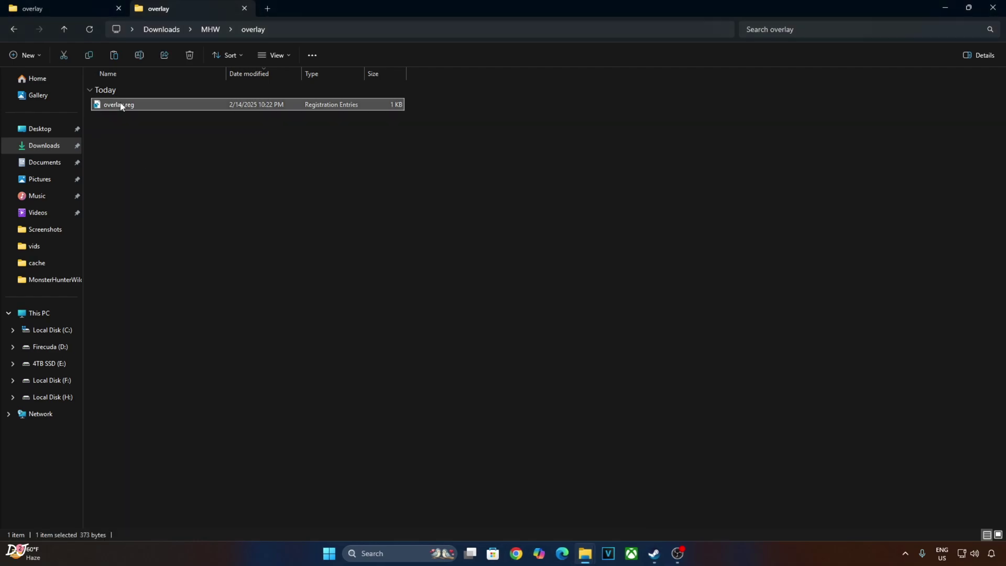
right_click(124, 104)
left_click(140, 140)
left_click(584, 289)
left_click(618, 273)
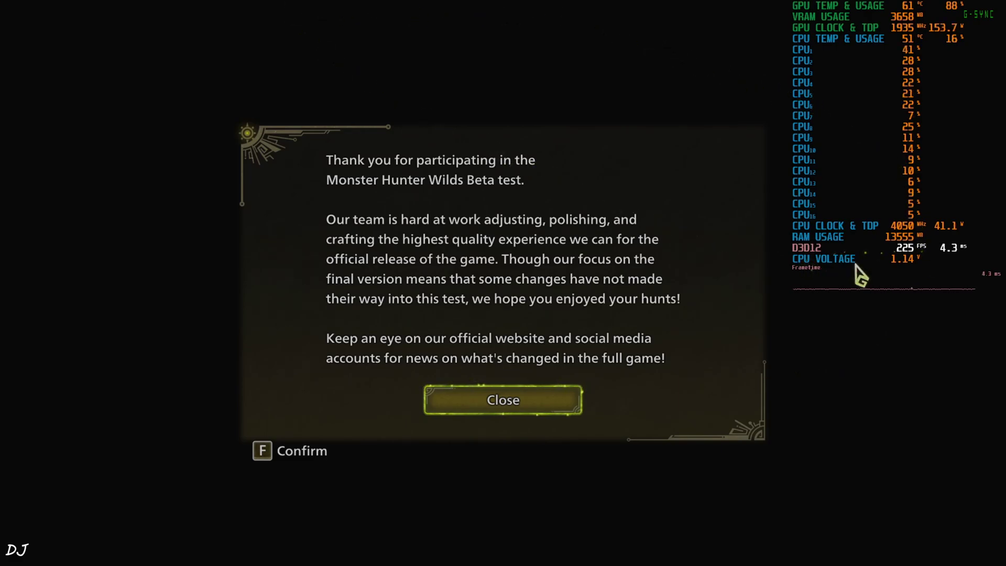
Switch to Monster Hunter Wilds and dismiss the beta thank-you and autosave notices.
left_click(463, 408)
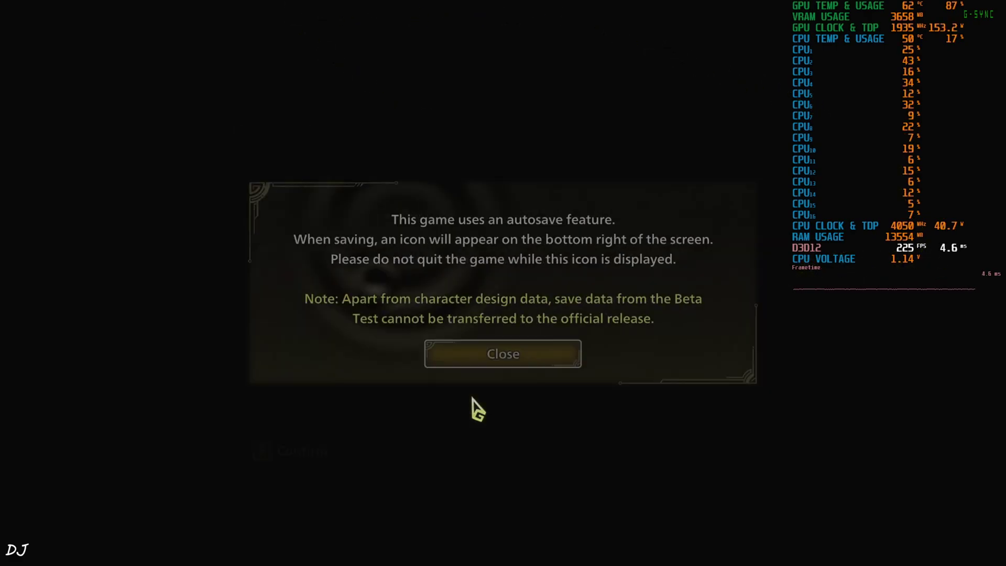
left_click(479, 358)
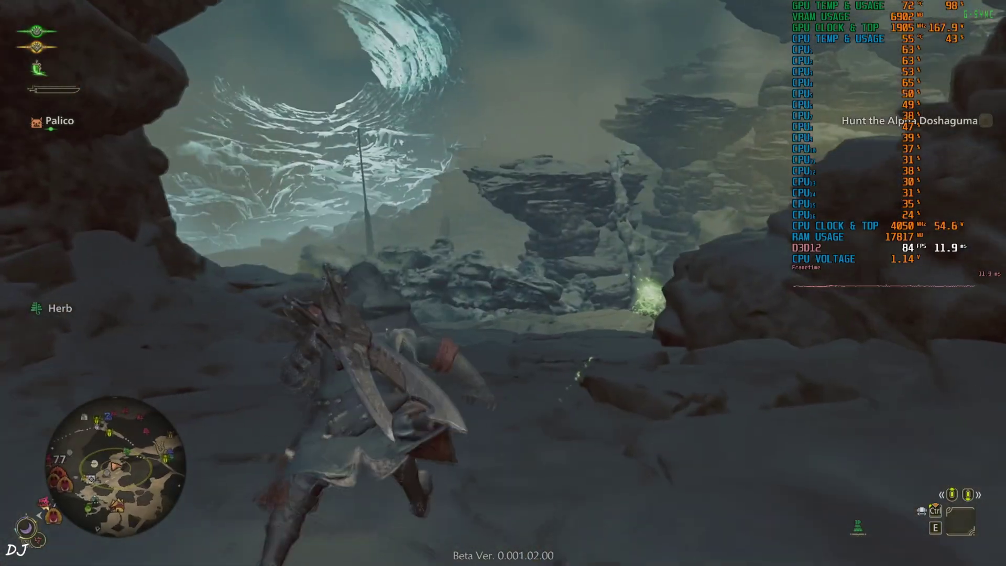
Mount the Seikret and ride across the Windward Plains to the Doshaguma pack to test performance.
key("w")
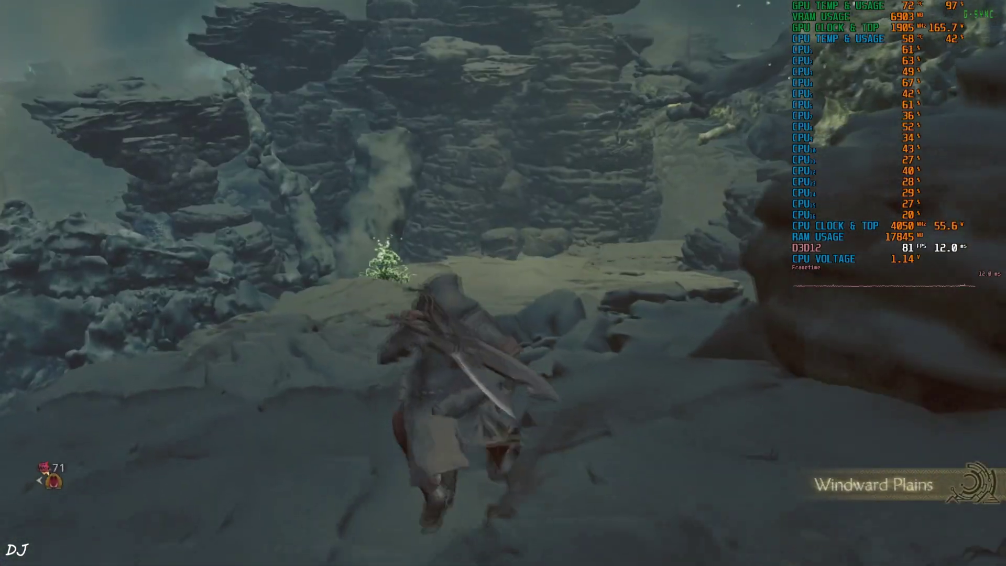
key("w")
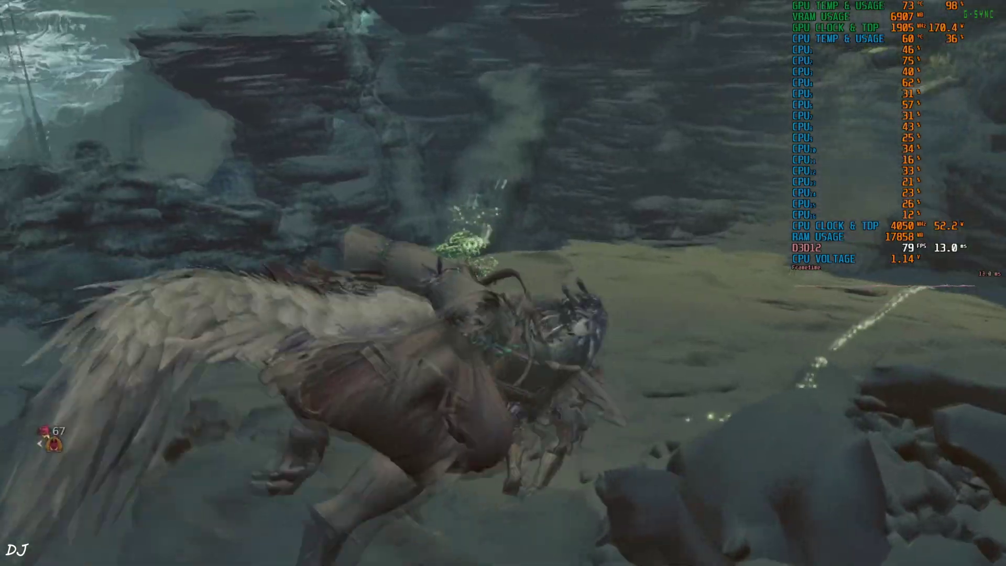
key("w")
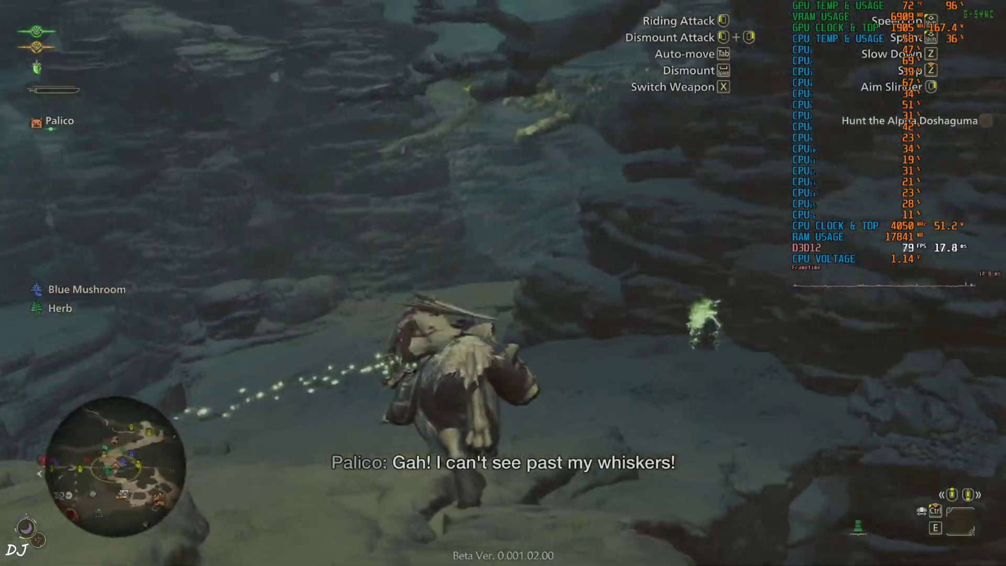
key("w")
key("w")
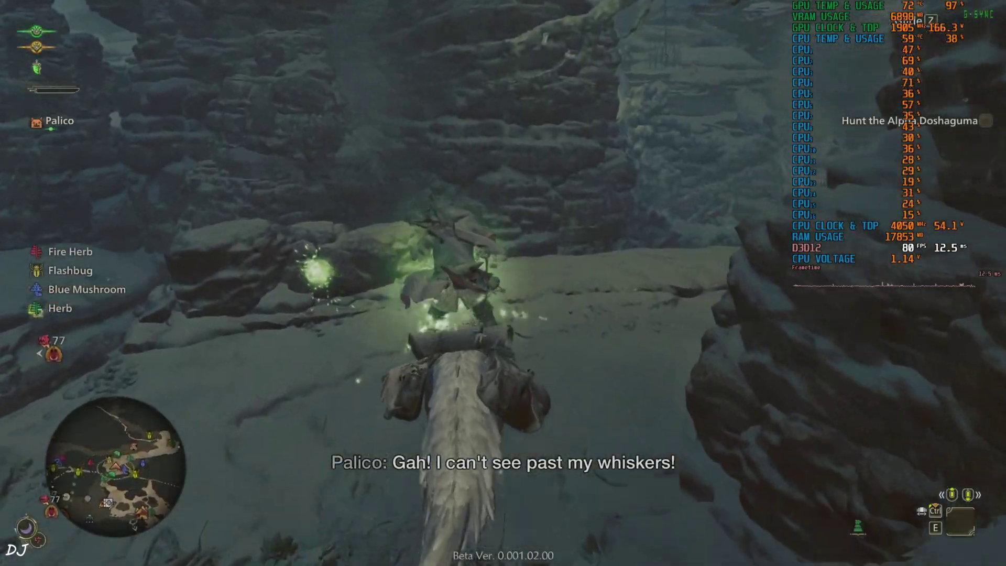
key("w")
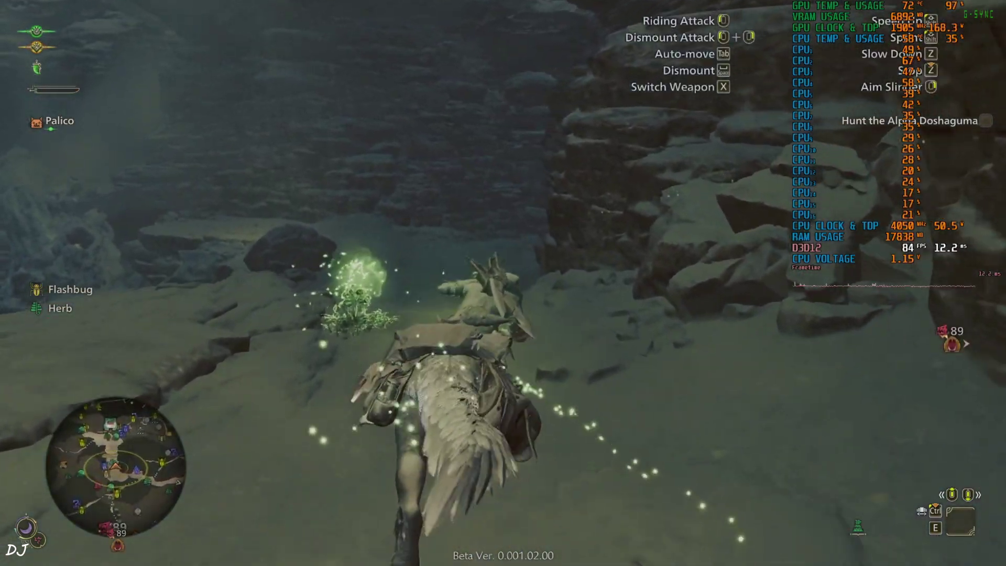
key("w")
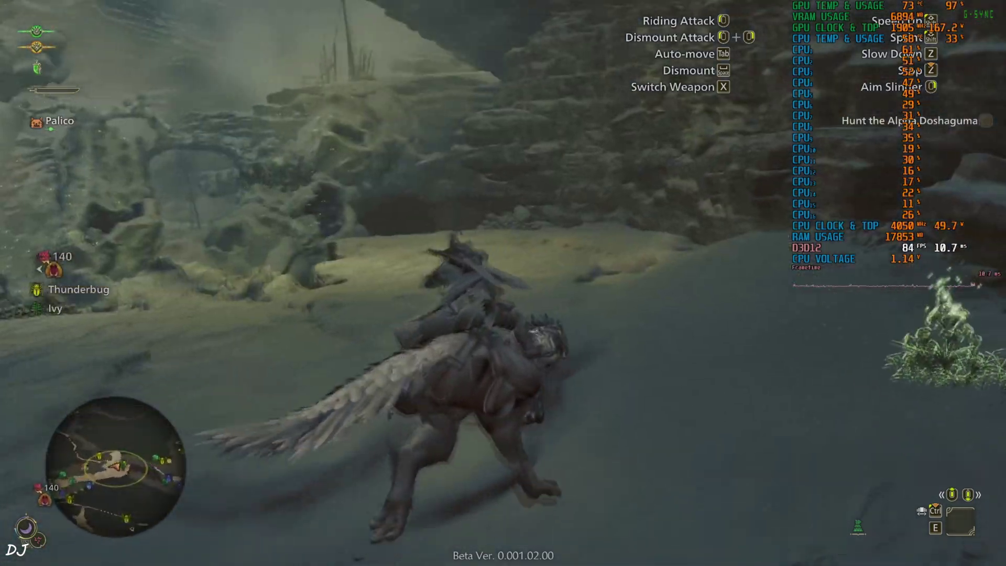
key("w")
key("w")
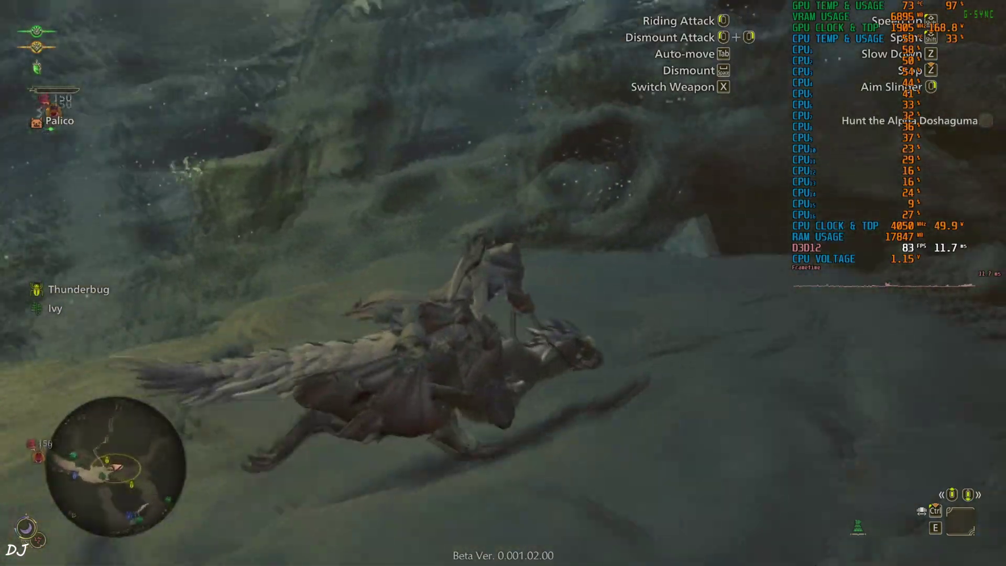
key("w")
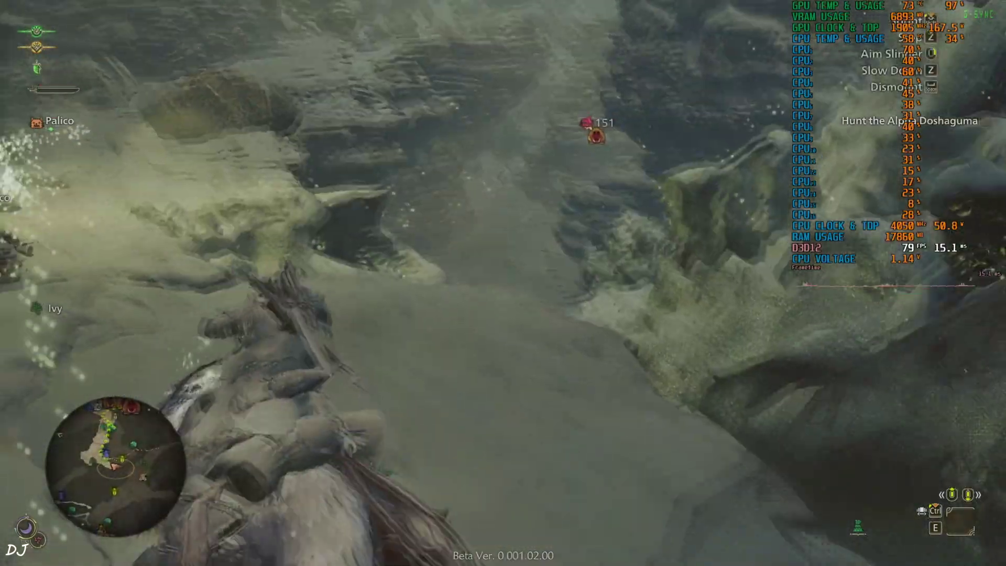
key("w")
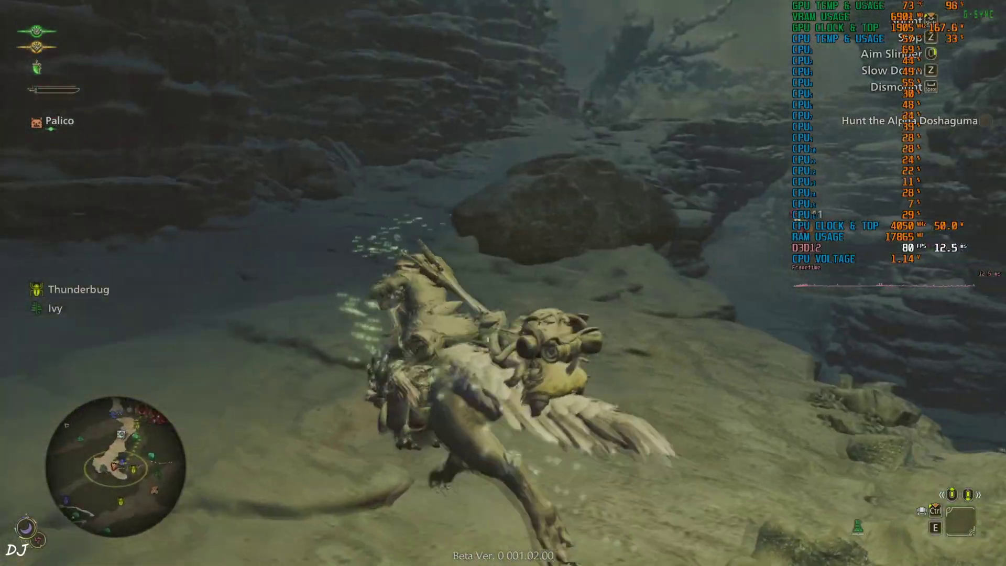
key("w")
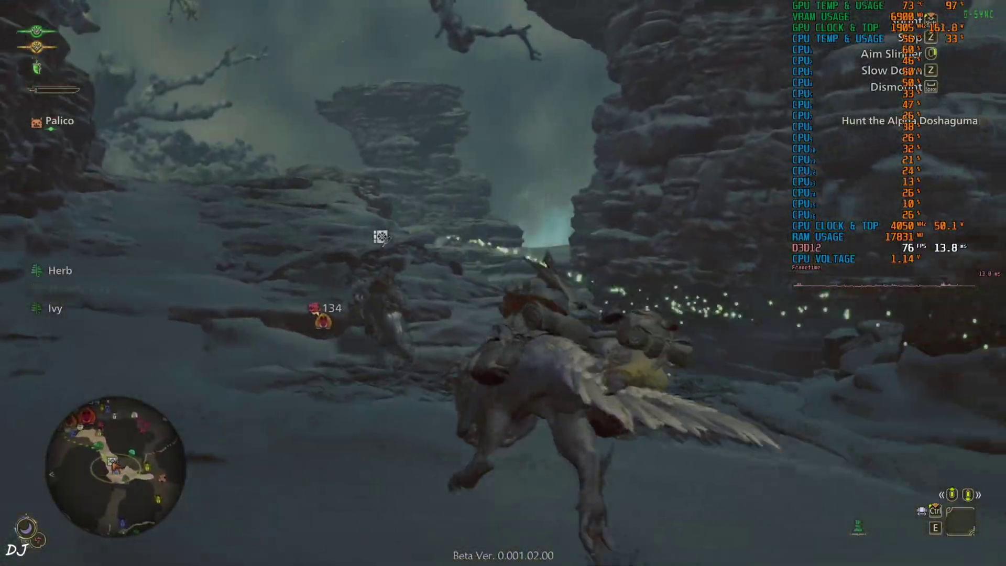
key("w")
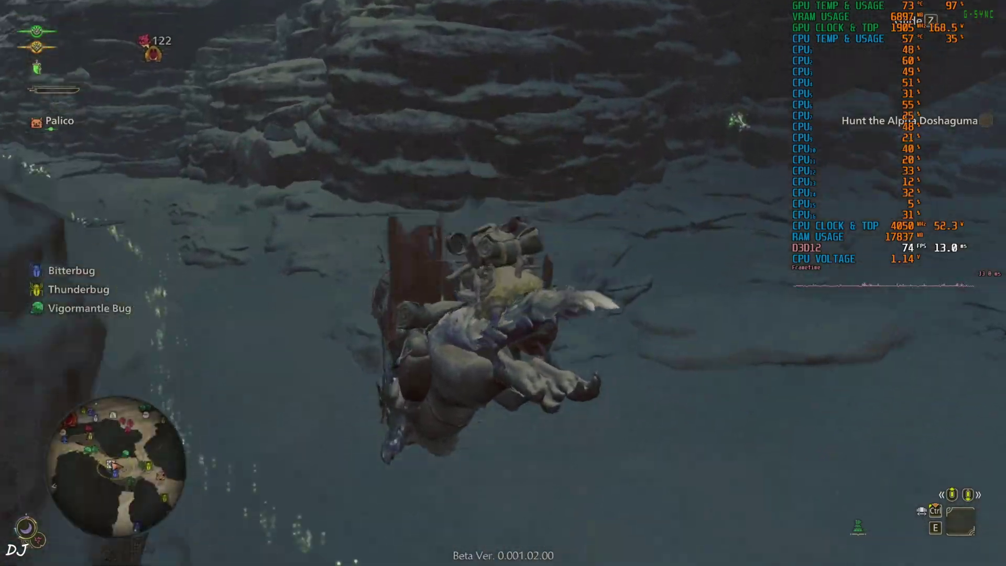
key("w")
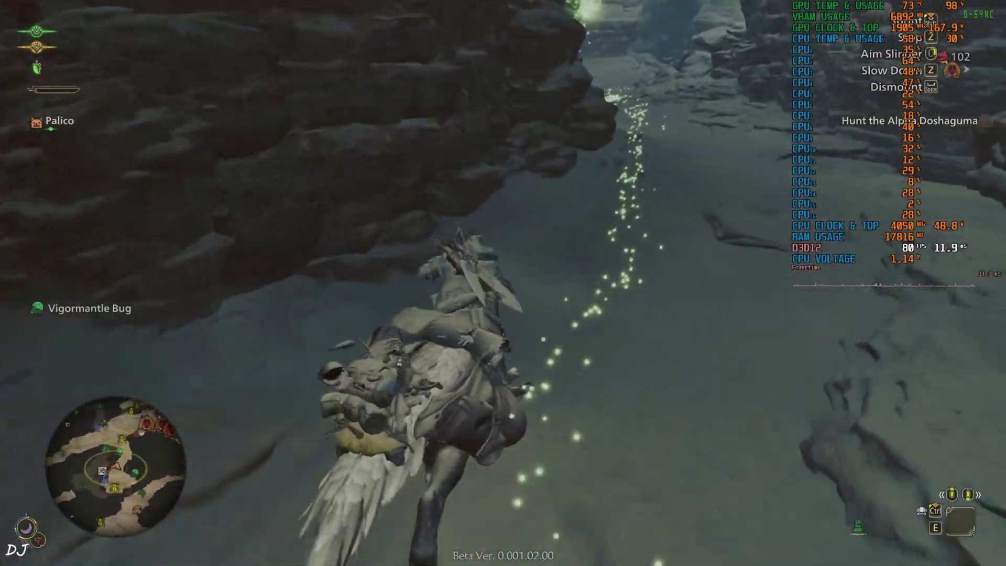
key("w")
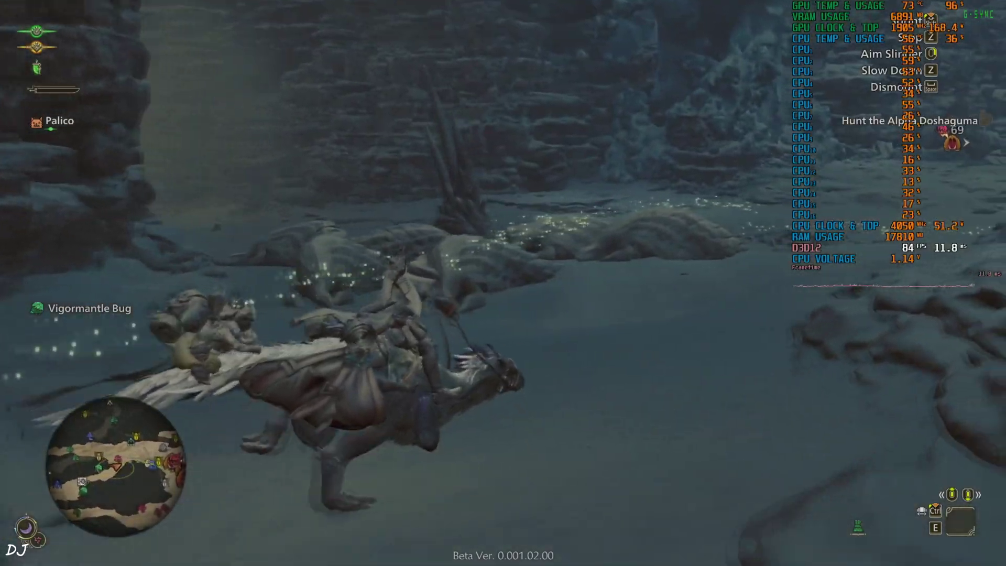
key("w")
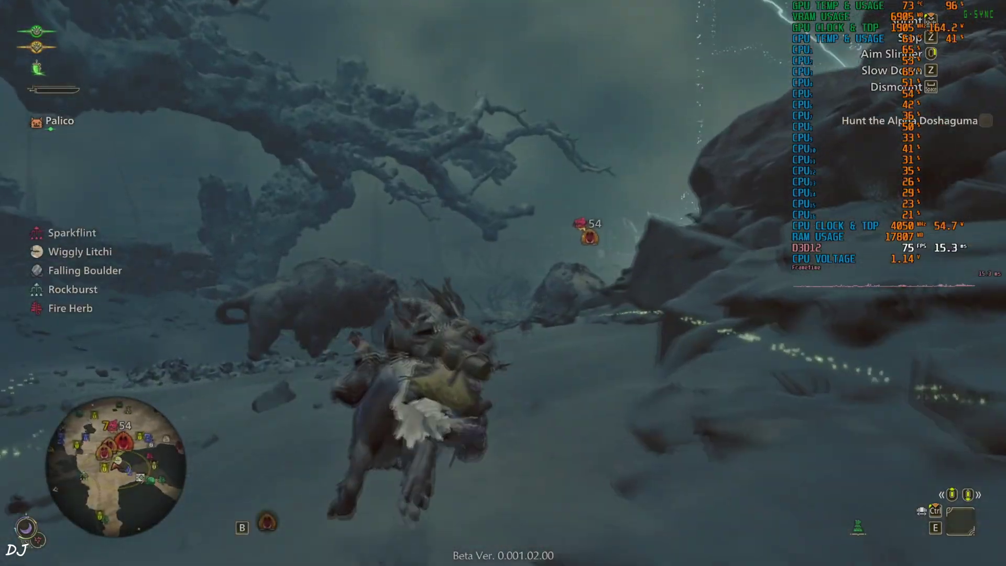
key("w")
key("w")
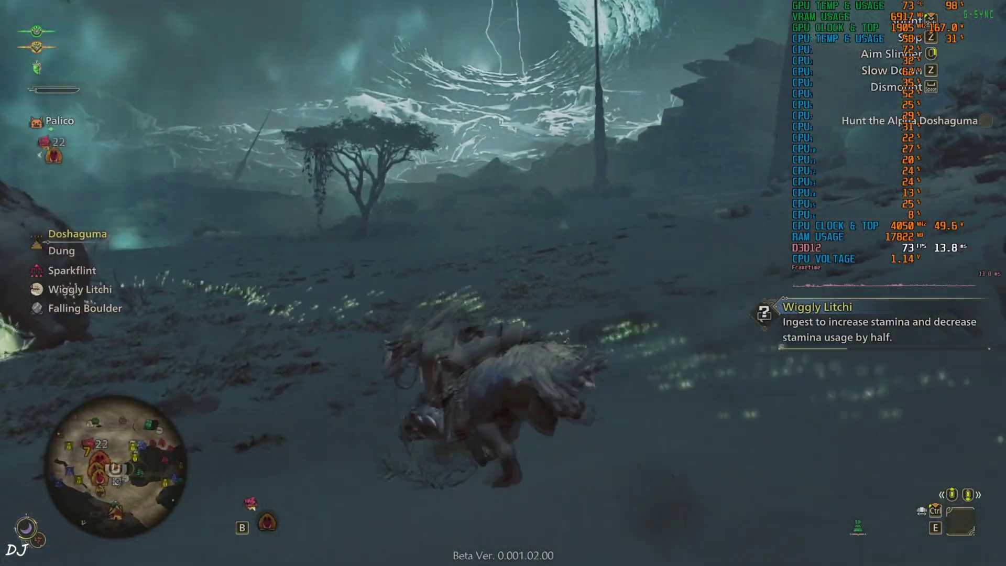
Attack the Doshaguma at close range on foot and retreat from the pack on the Seikret.
key("w")
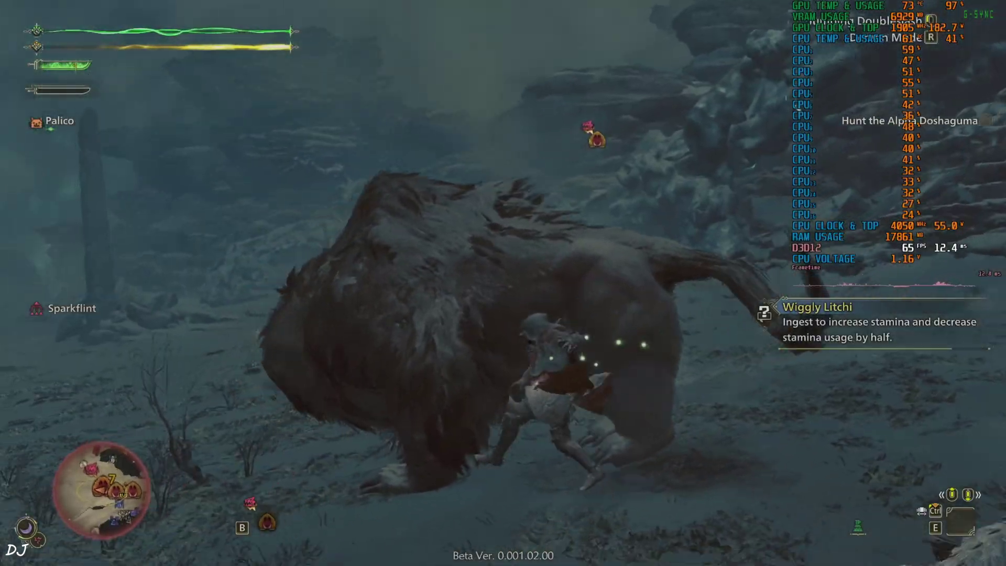
key("w")
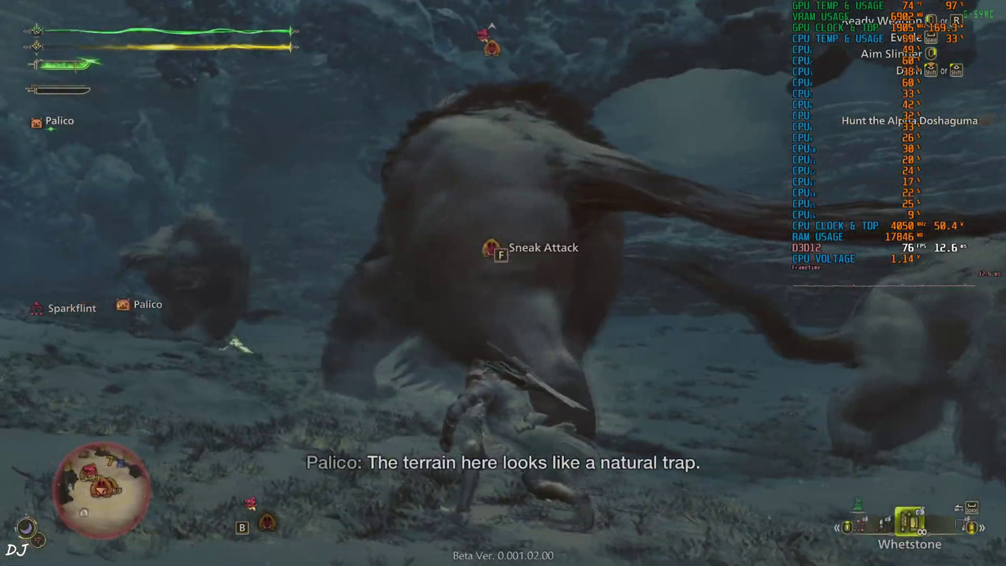
key("w")
left_click(503, 283)
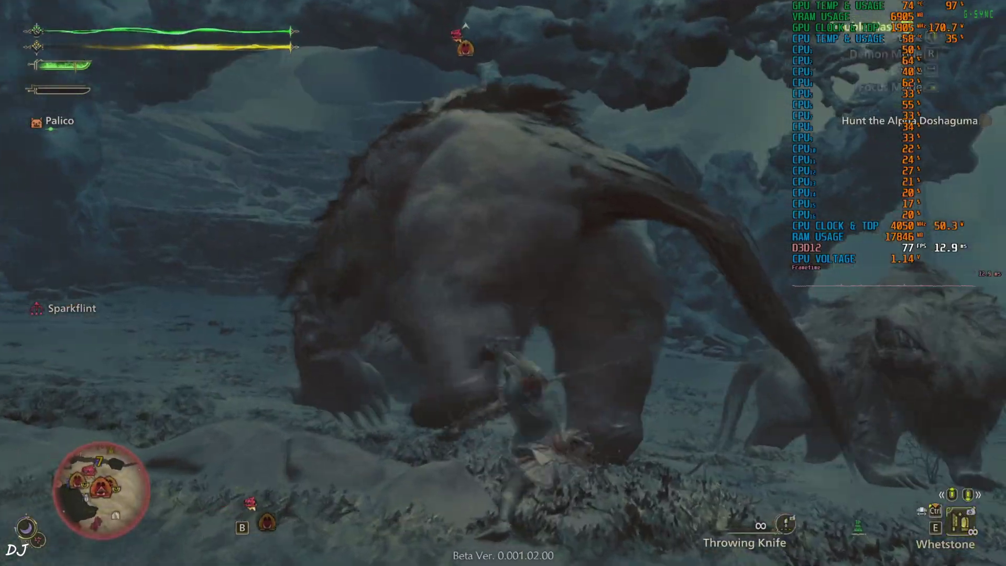
left_click(503, 283)
left_click(503, 283)
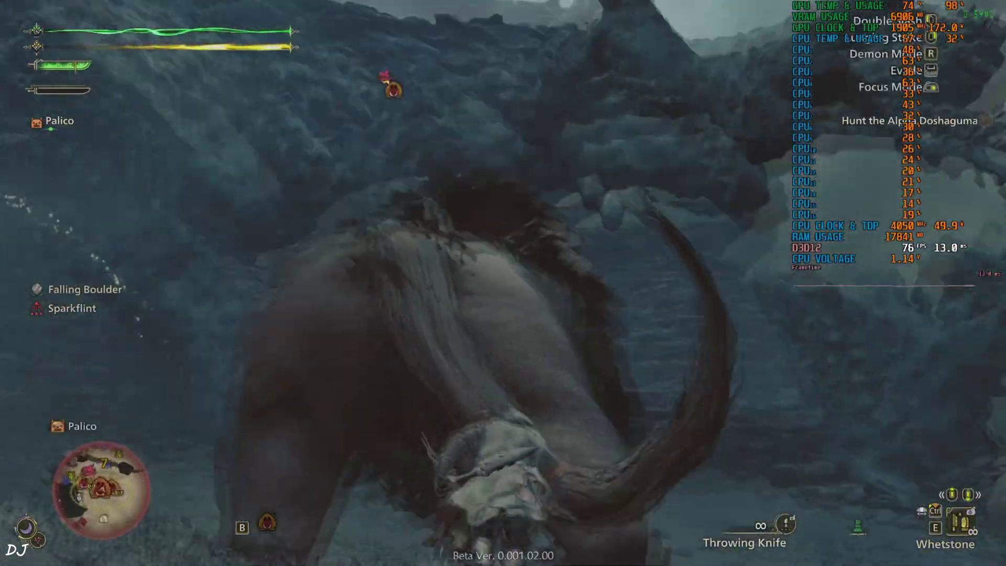
left_click(503, 283)
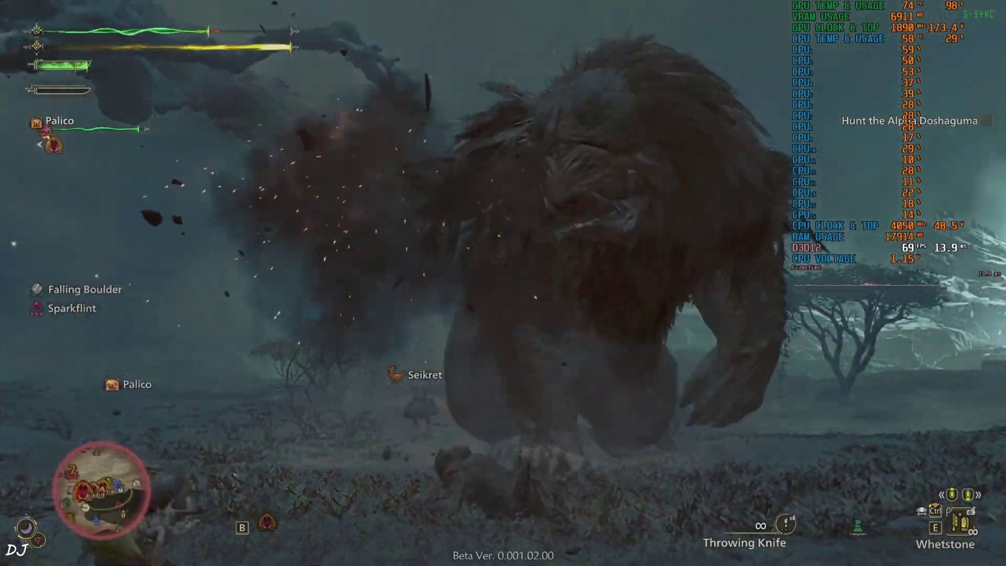
key("space")
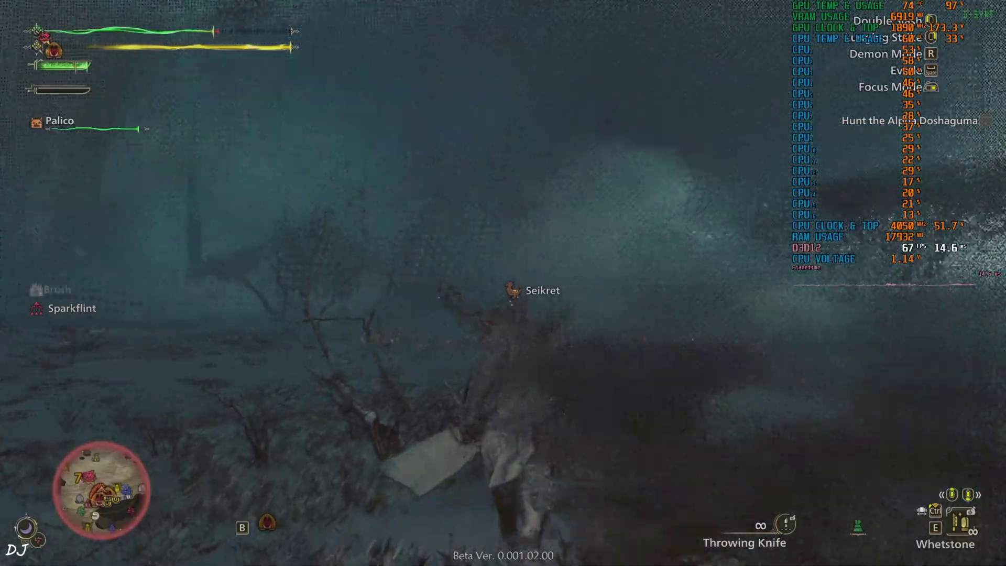
key("w")
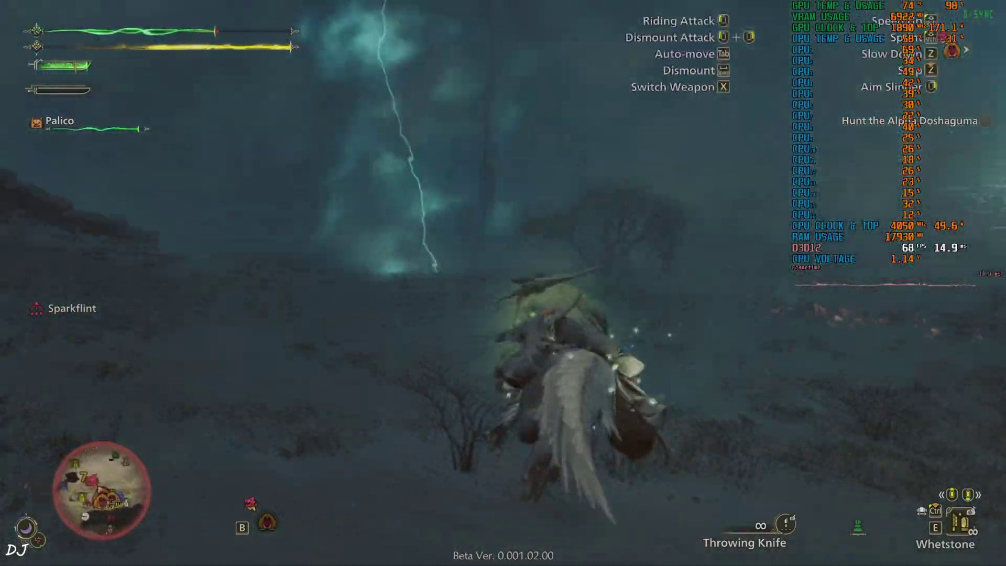